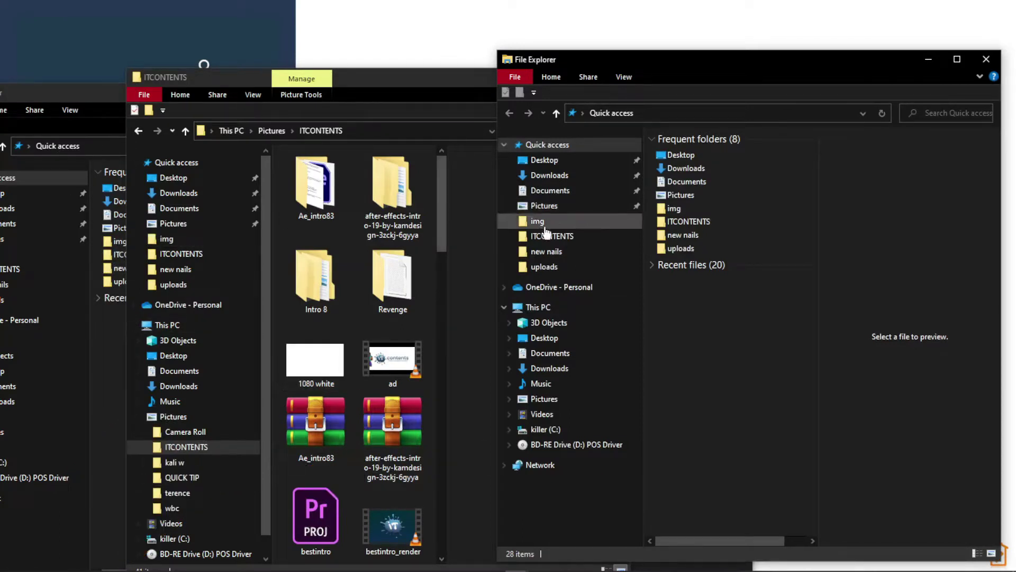
Step: Drag the ITCONTENTS Explorer window to the right to uncover the desktop splash
drag(420, 80, 461, 53)
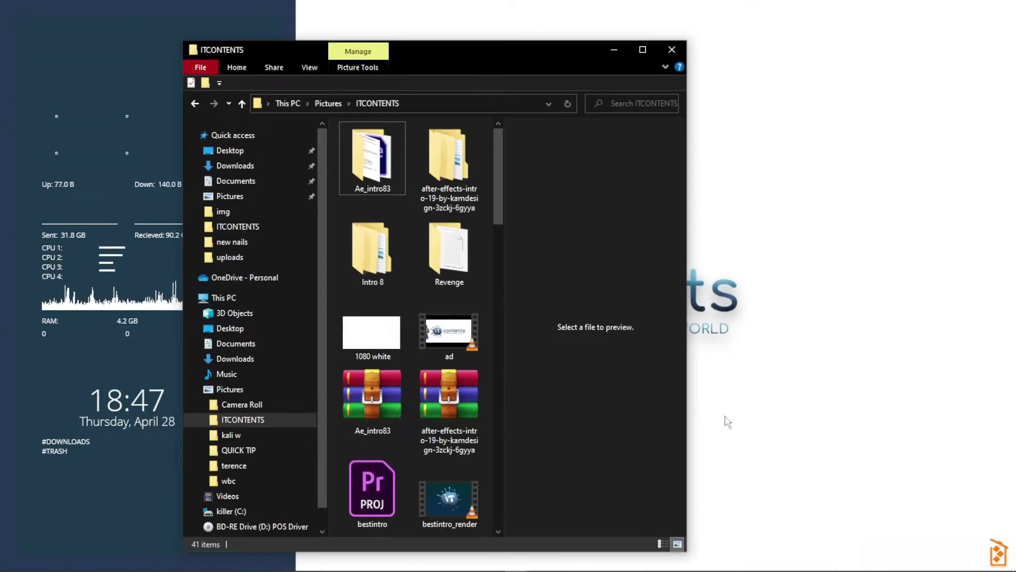
drag(444, 49, 567, 78)
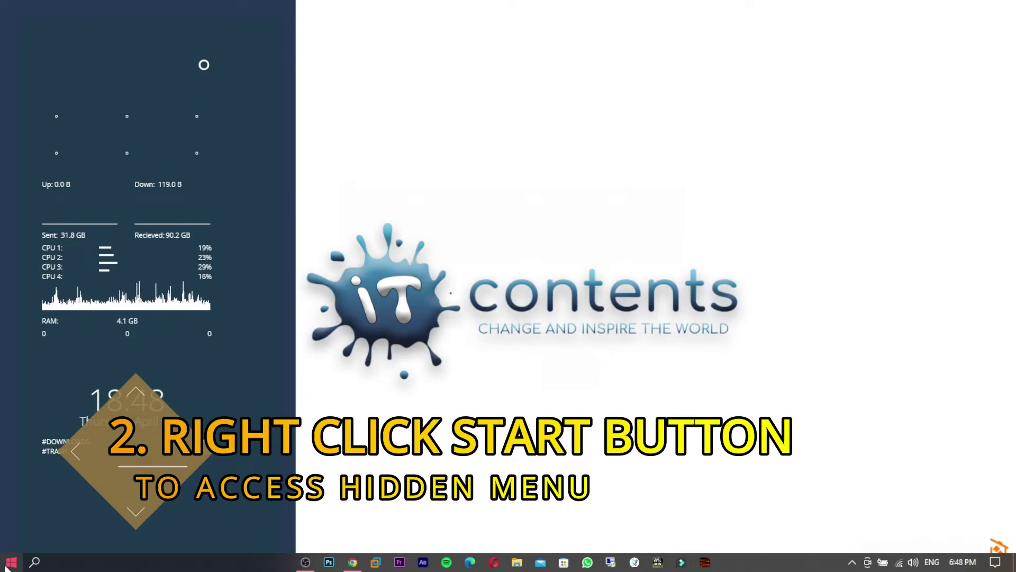
right_click(14, 562)
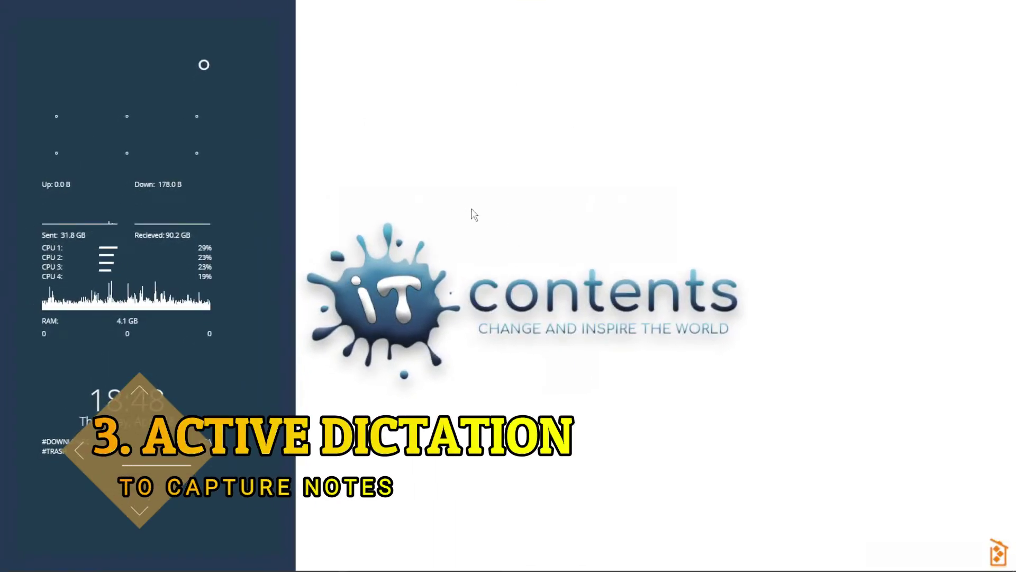
mouse_move(534, 567)
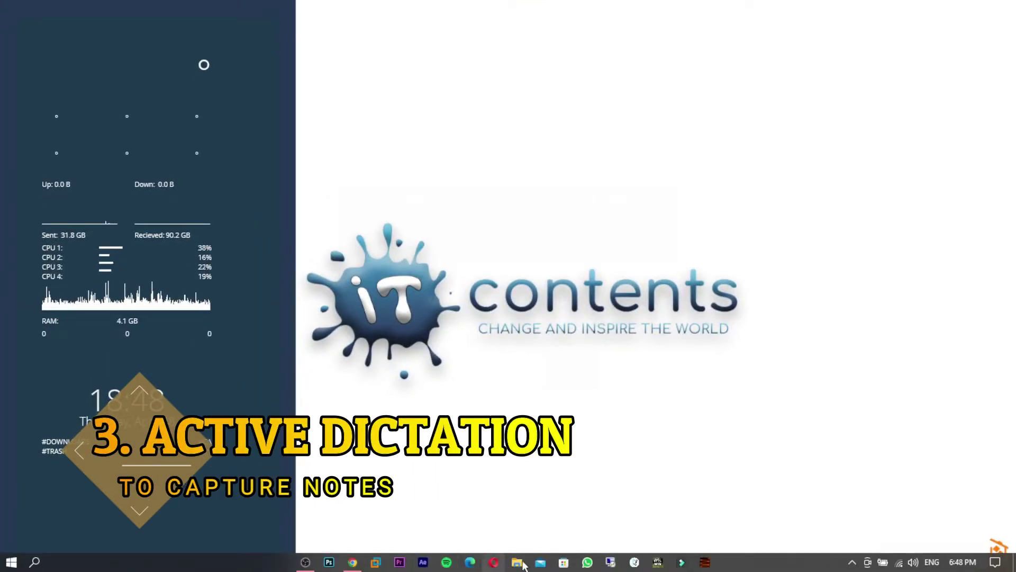
mouse_move(353, 562)
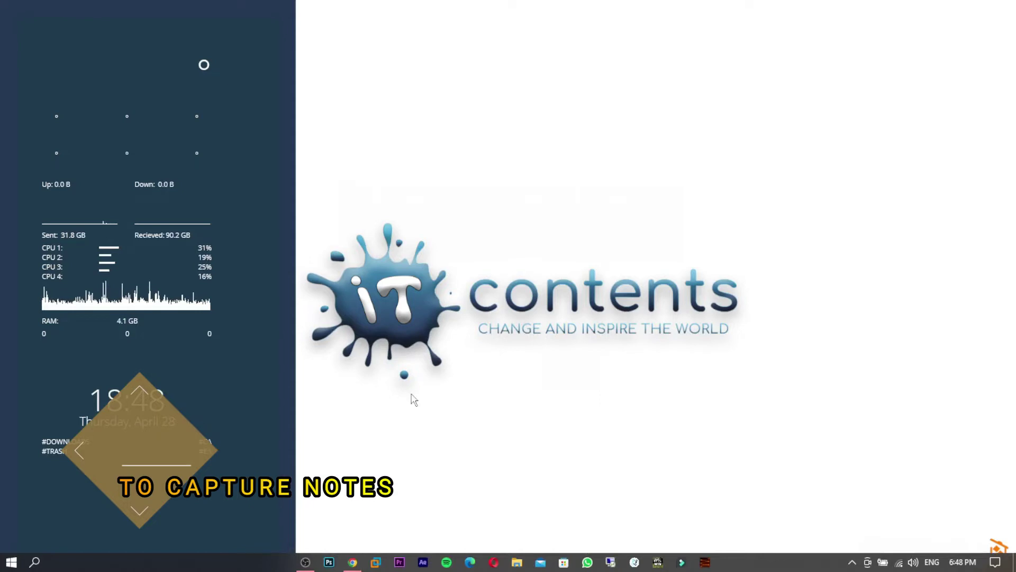
click(32, 563)
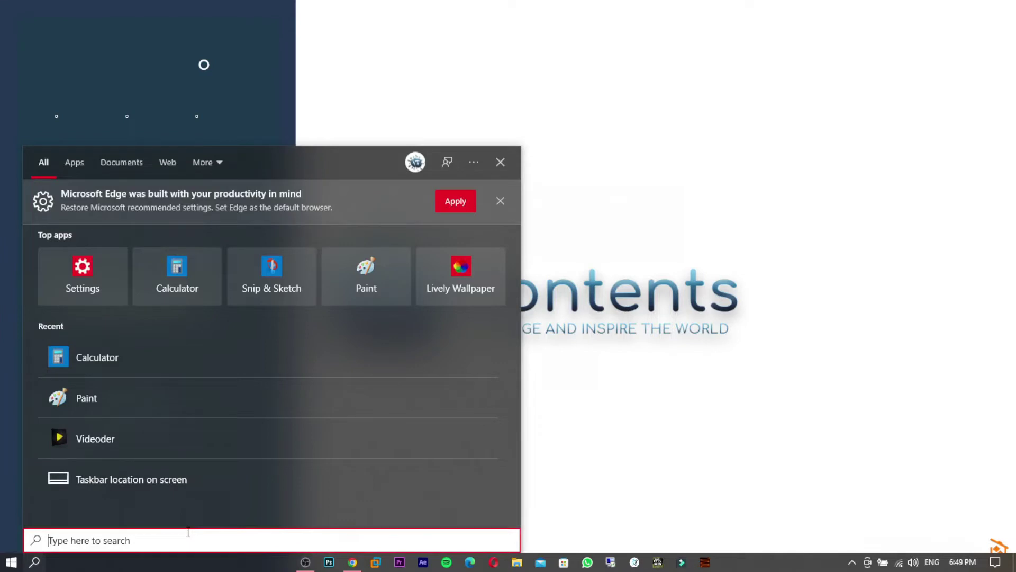
key(super+h)
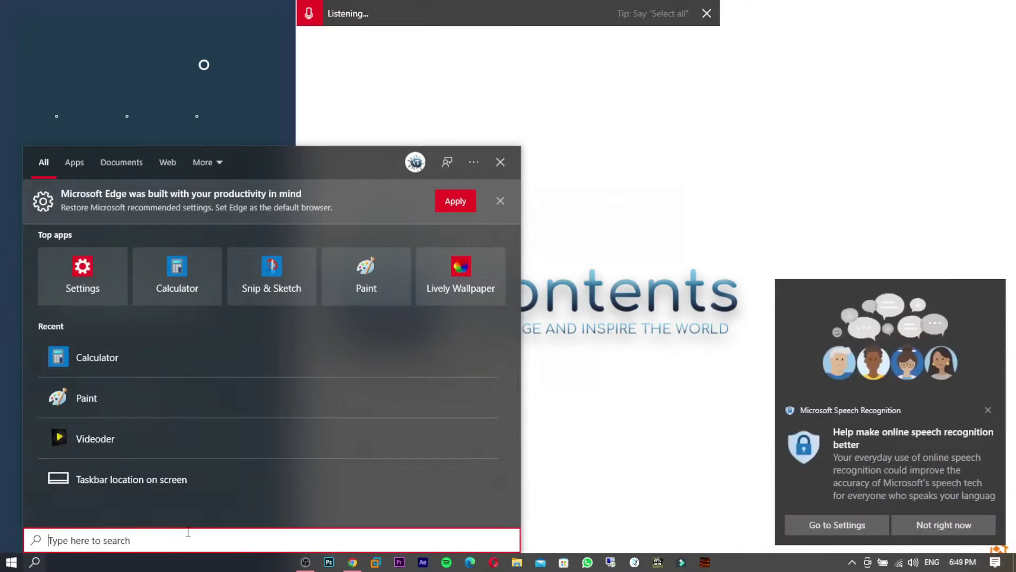
text(to activate the the)
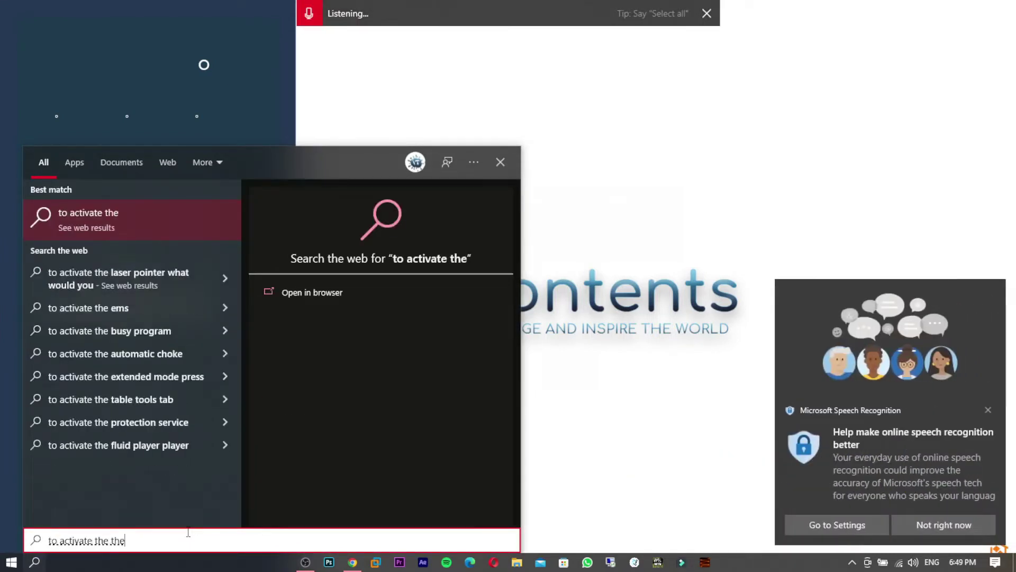
text( dictation so now as you can see it's)
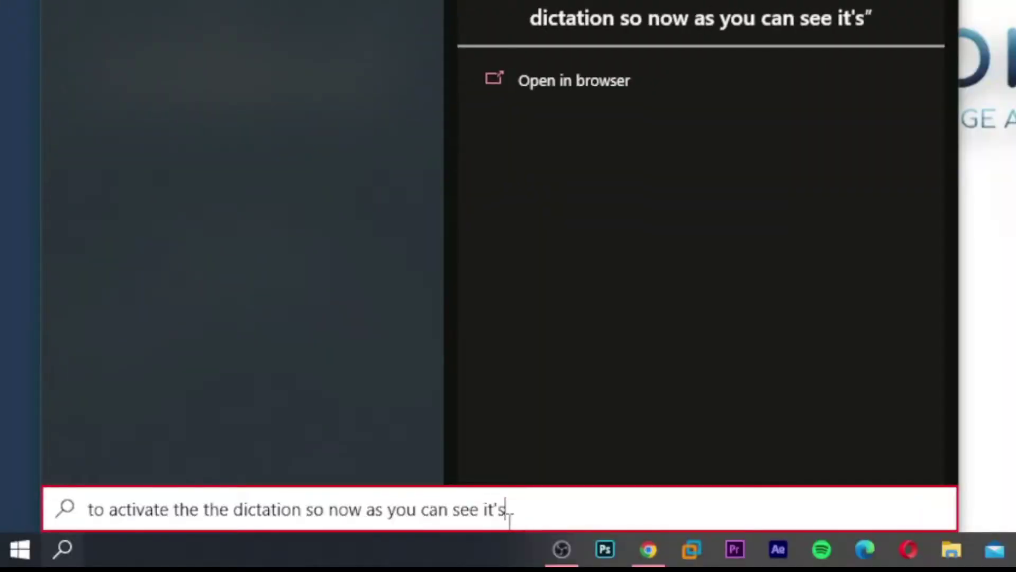
text( capturing mode if i'm saying one day)
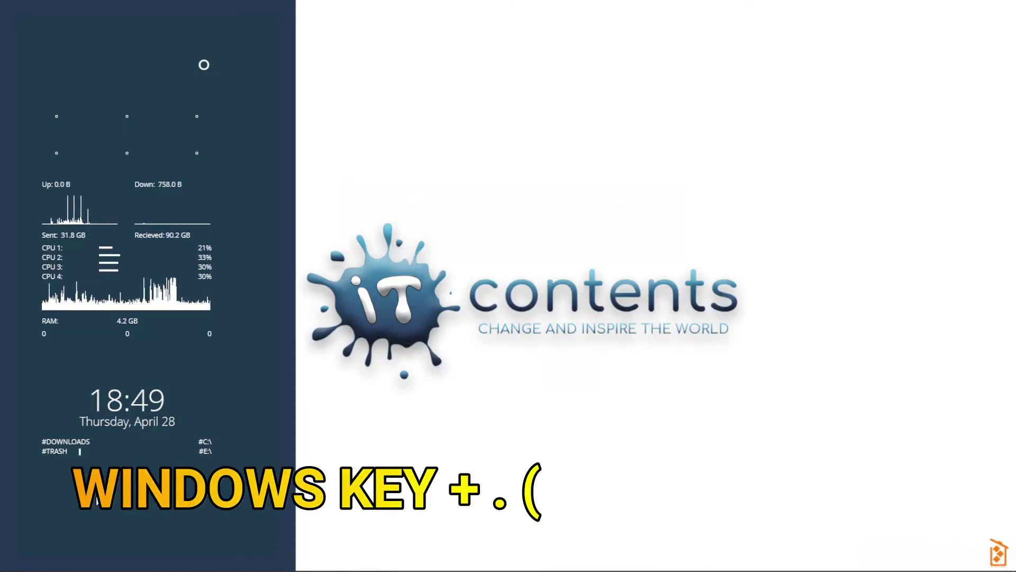
key(super)
key(super+period)
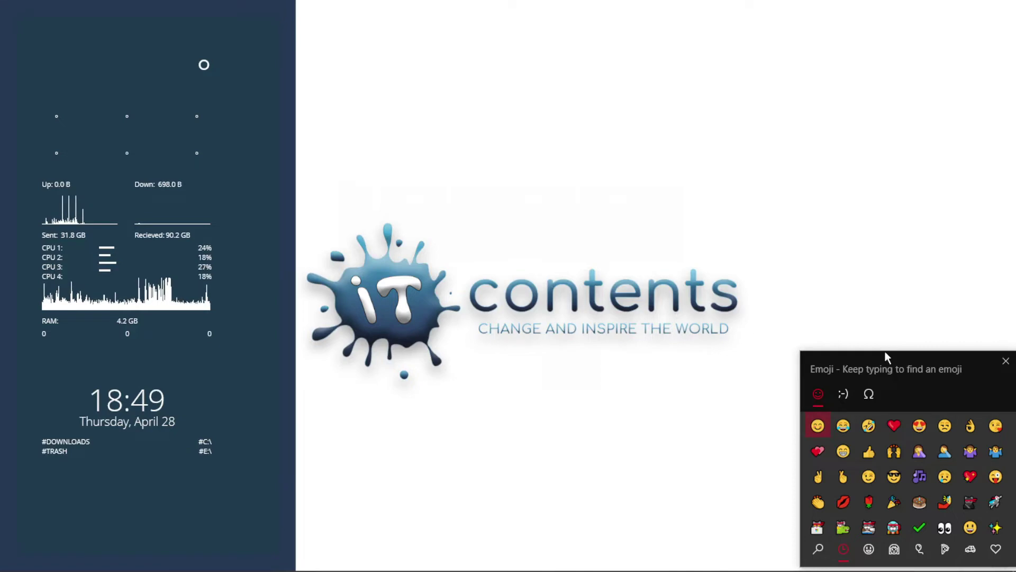
drag(887, 358, 837, 7)
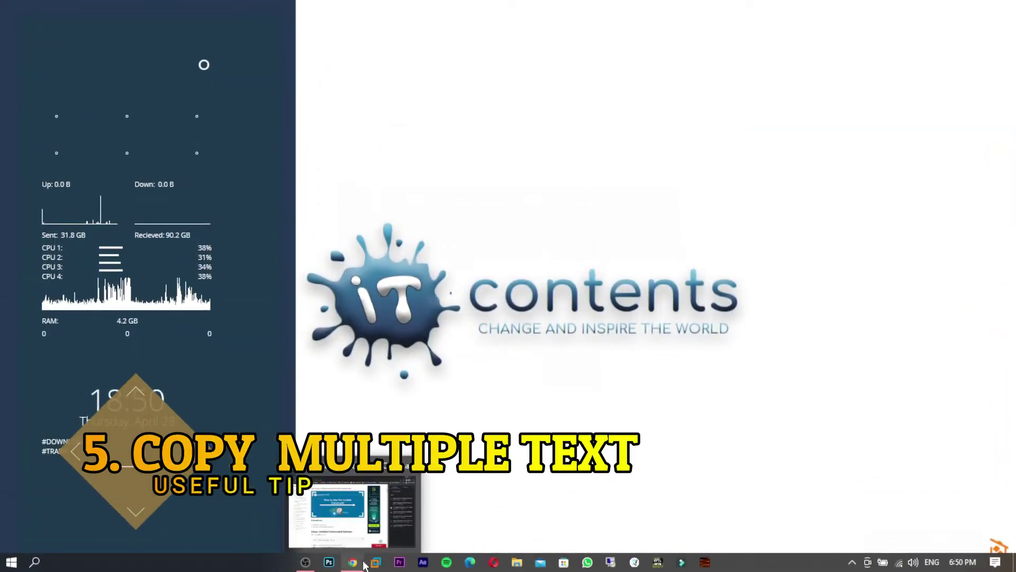
Step: Bring the phoenixNAP vmstat article to the front and clear the stray text selection
click(354, 564)
scroll(215, 348, down, 3)
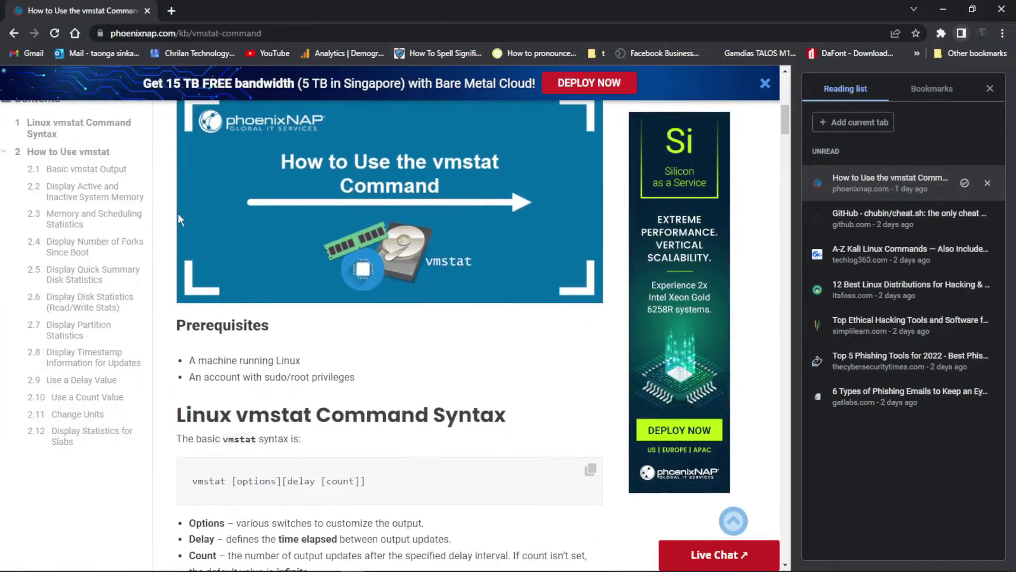
scroll(196, 341, down, 3)
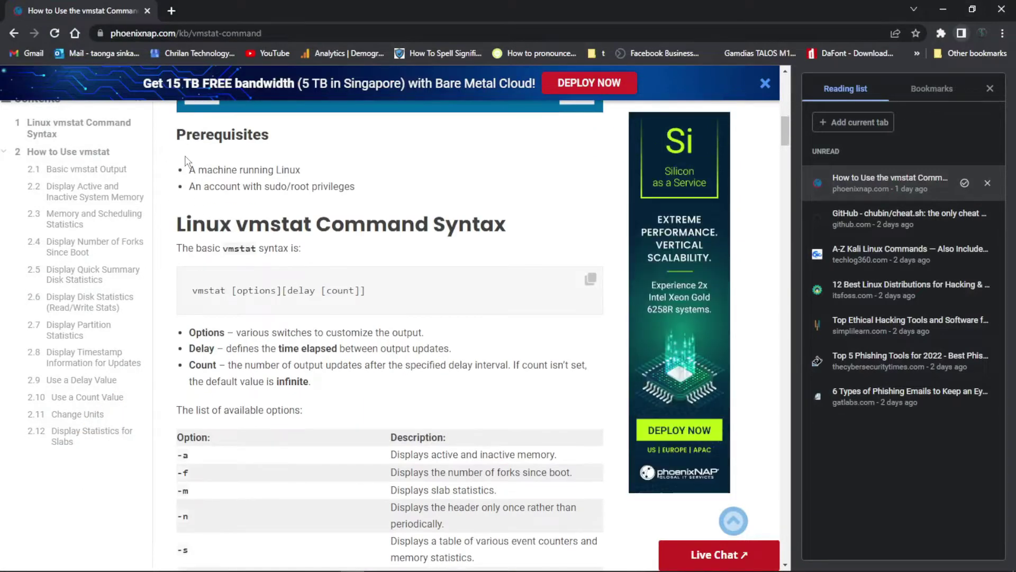
drag(189, 168, 529, 339)
scroll(423, 354, down, 10)
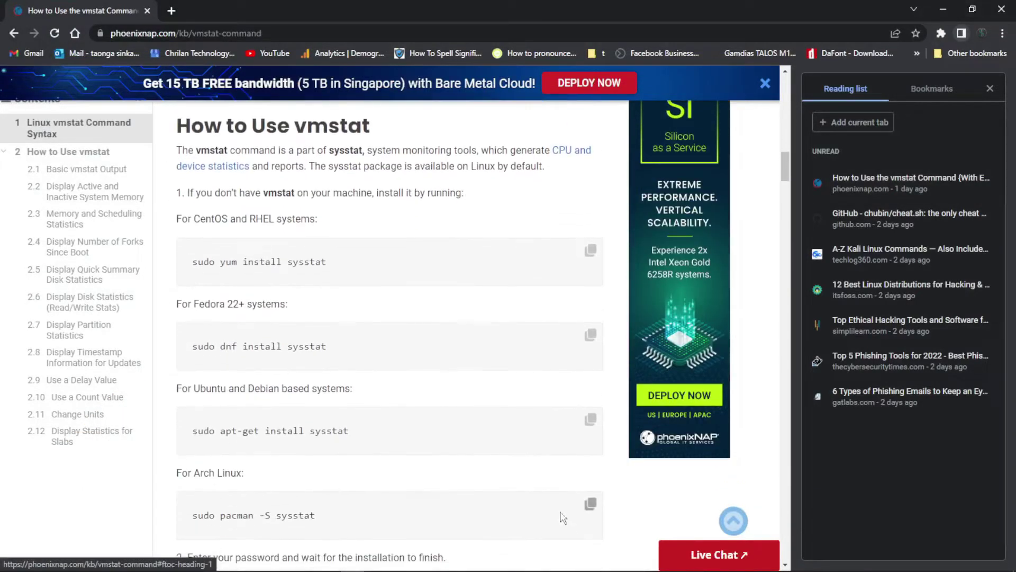
scroll(354, 293, up, 15)
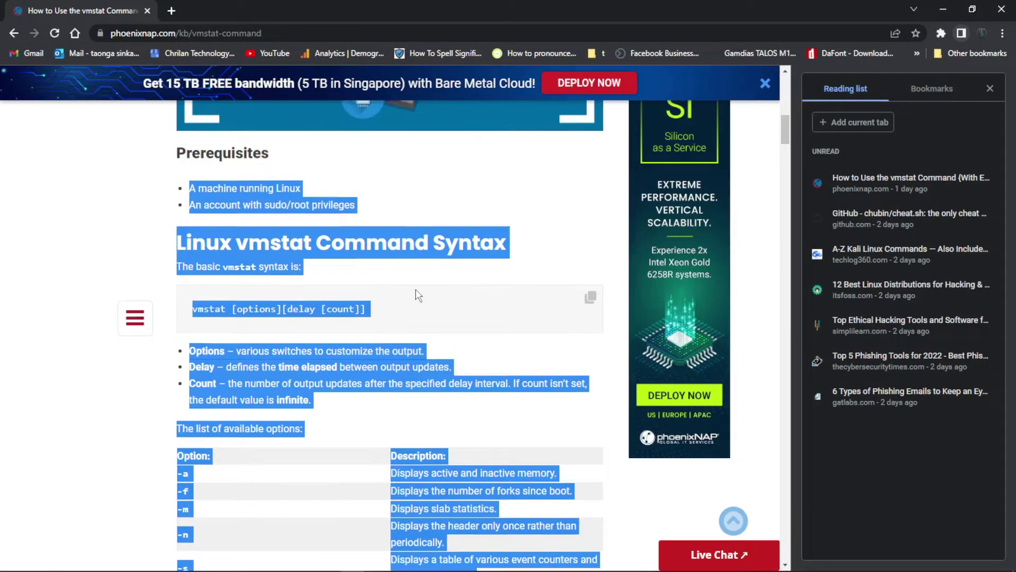
click(418, 293)
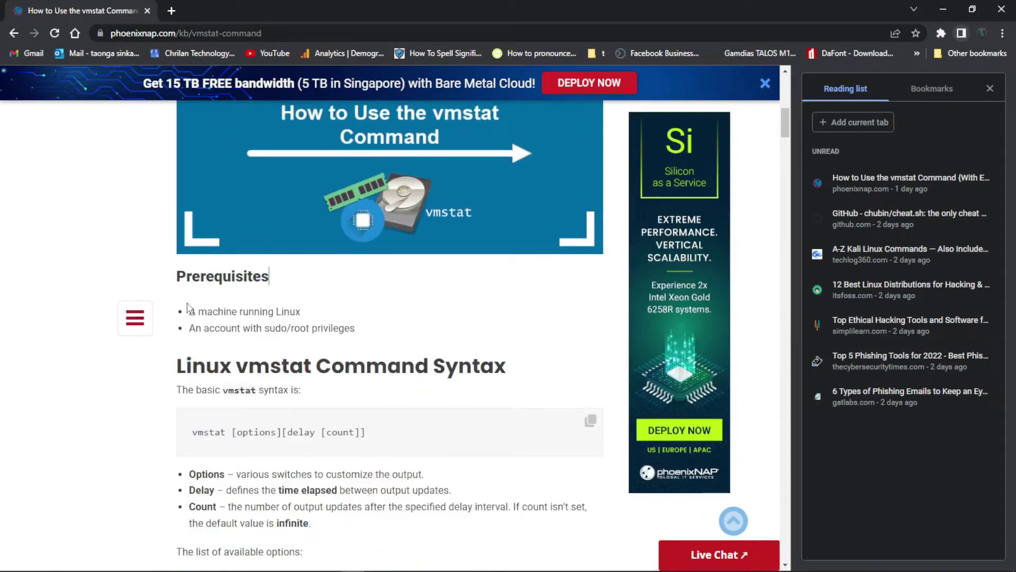
Step: Select and copy the Prerequisites bullets, the Options/Delay/Count bullets, and the whole options table
drag(188, 306, 359, 331)
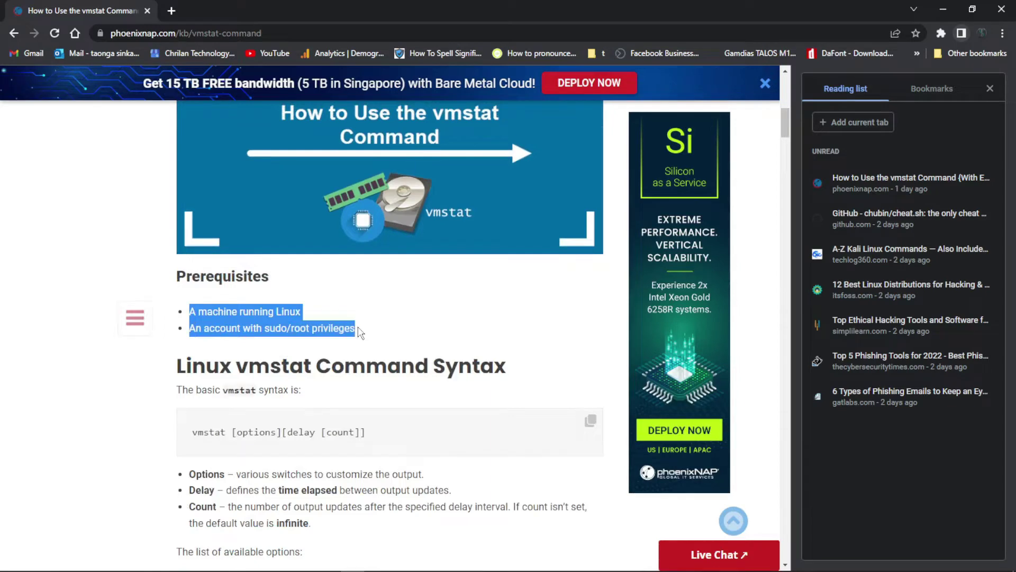
scroll(359, 331, down, 5)
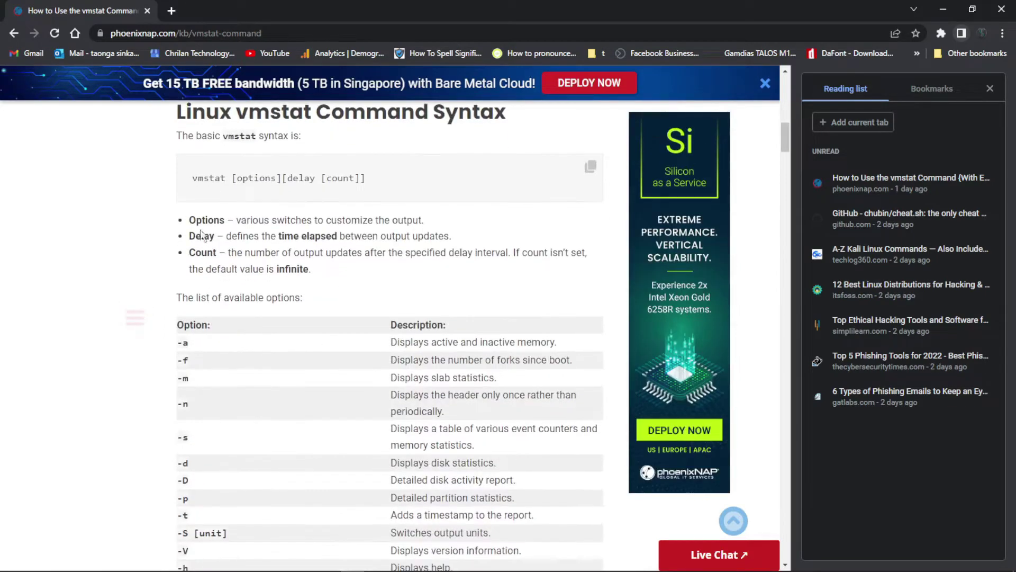
drag(189, 219, 424, 273)
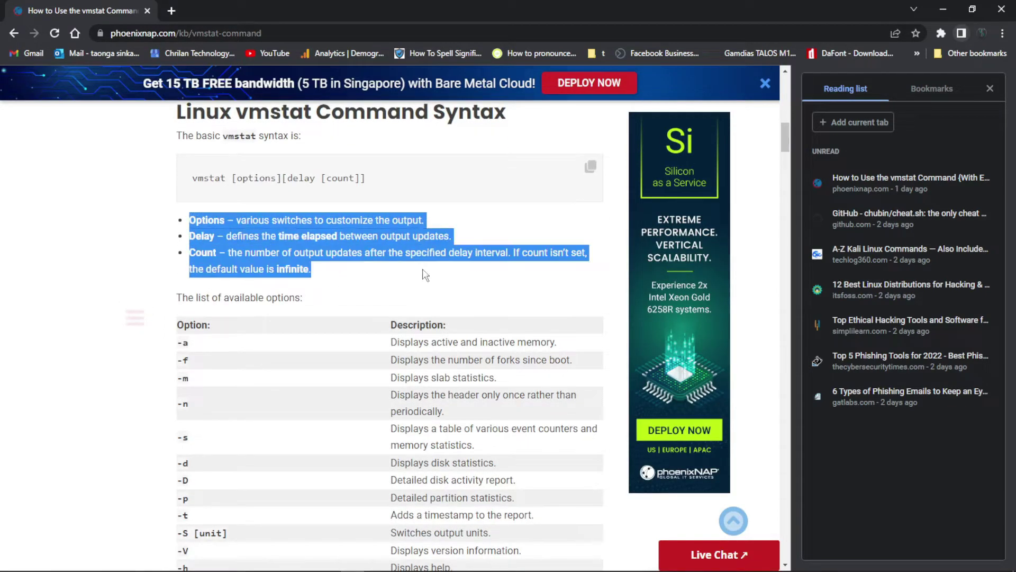
scroll(192, 164, down, 4)
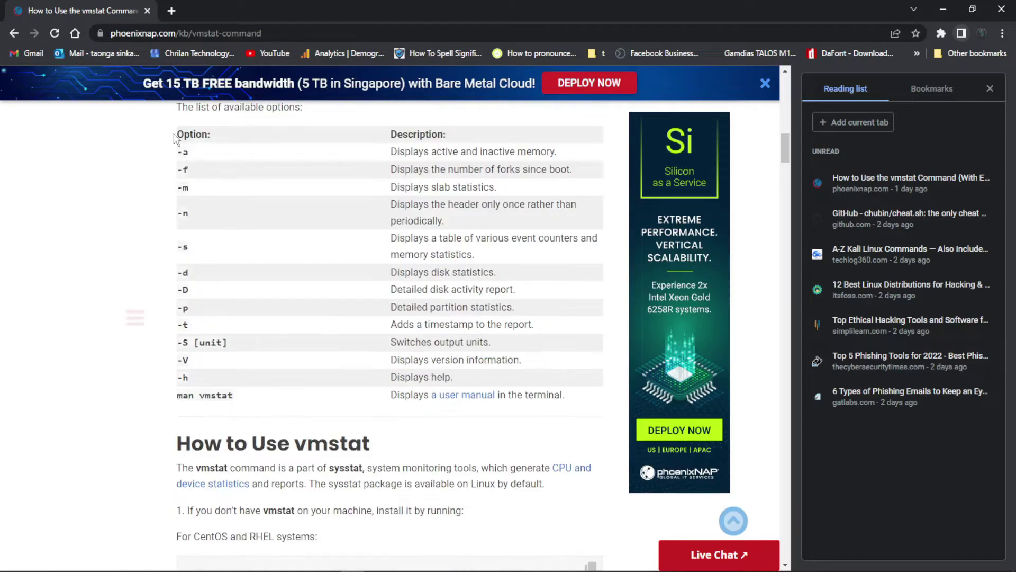
drag(174, 136, 460, 397)
key(super+c)
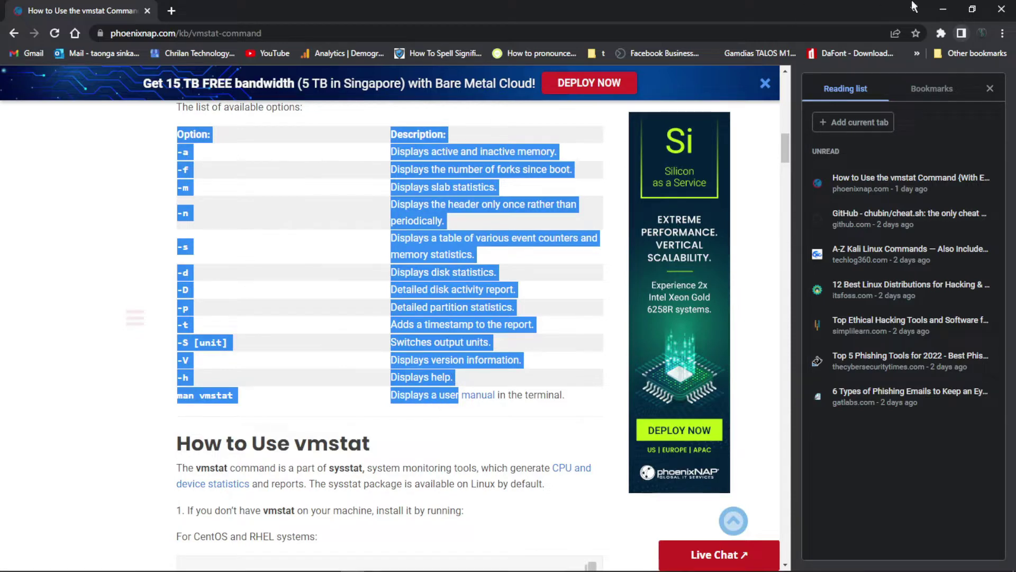
key(super+e)
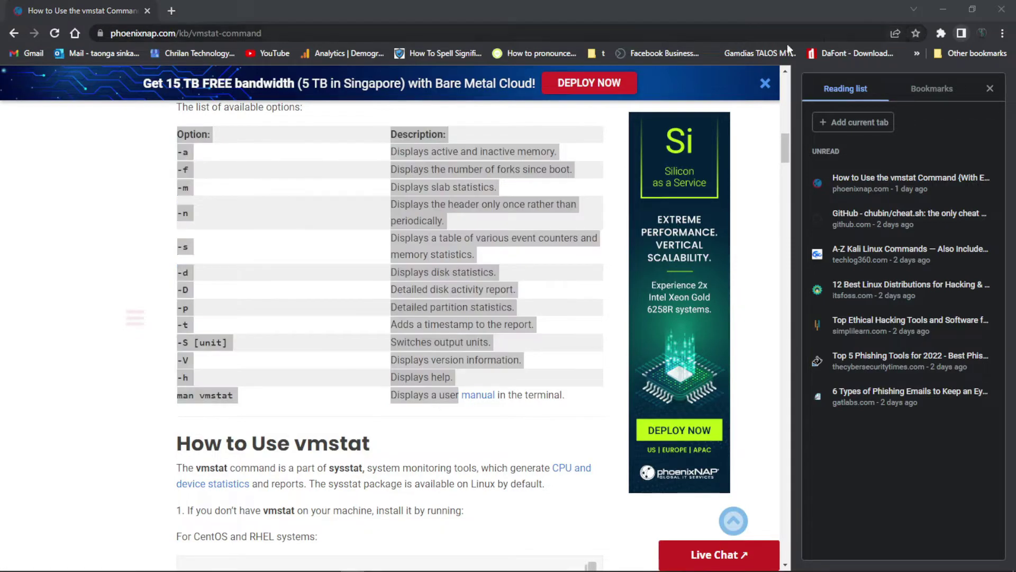
Step: Open New Text Document from Documents and paste the vmstat options table from clipboard history
double_click(230, 187)
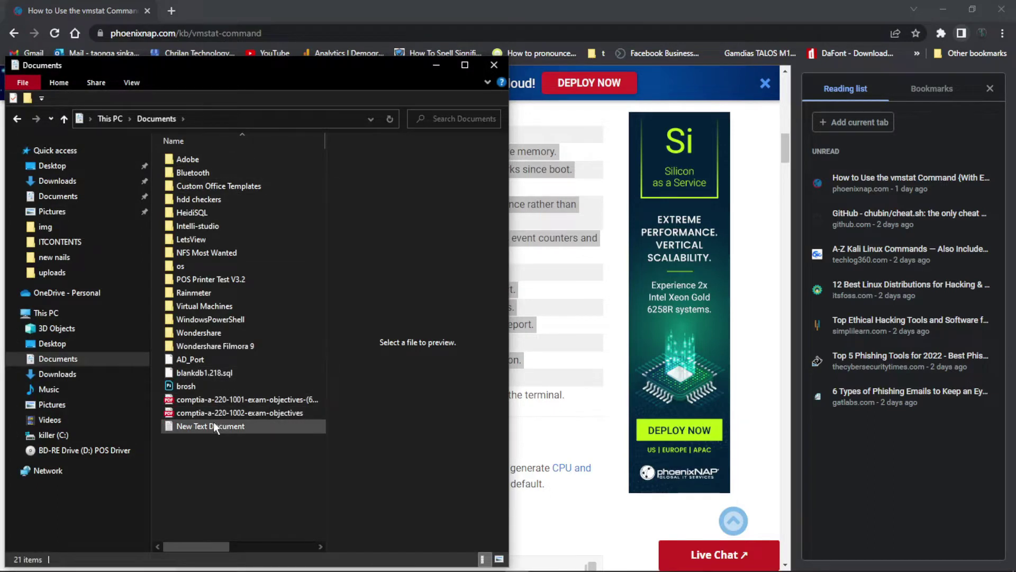
double_click(214, 426)
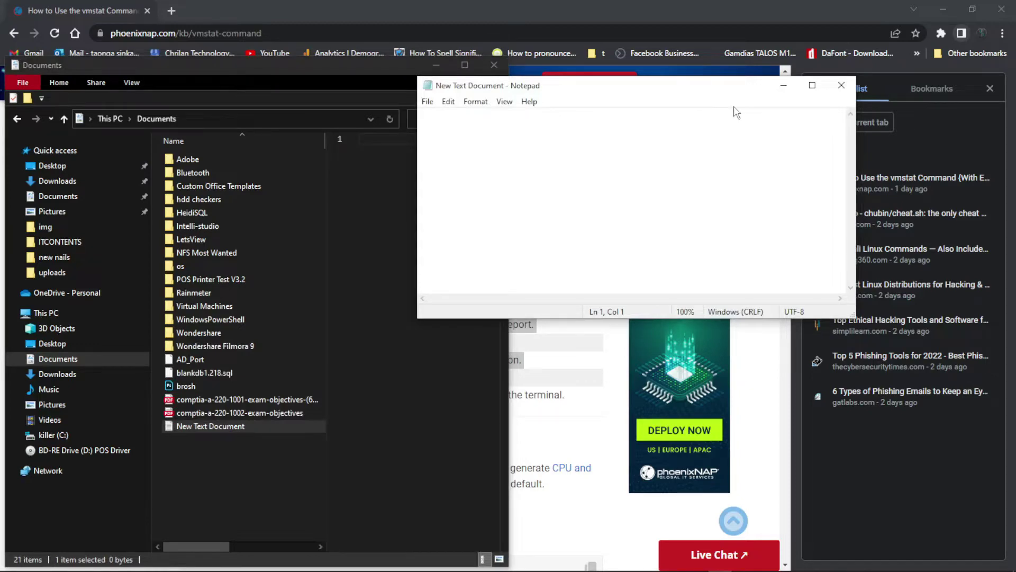
key(super+v)
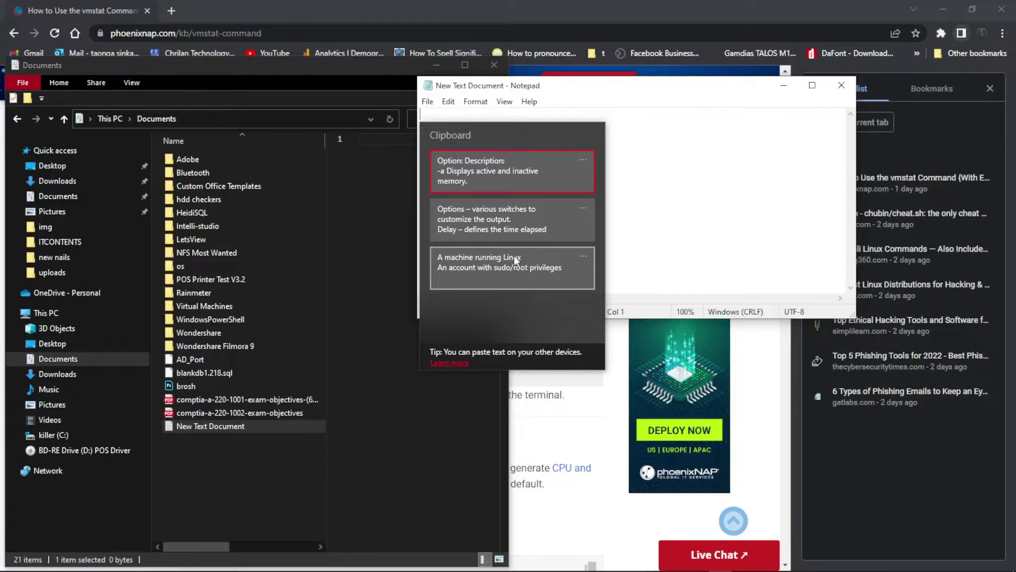
click(507, 169)
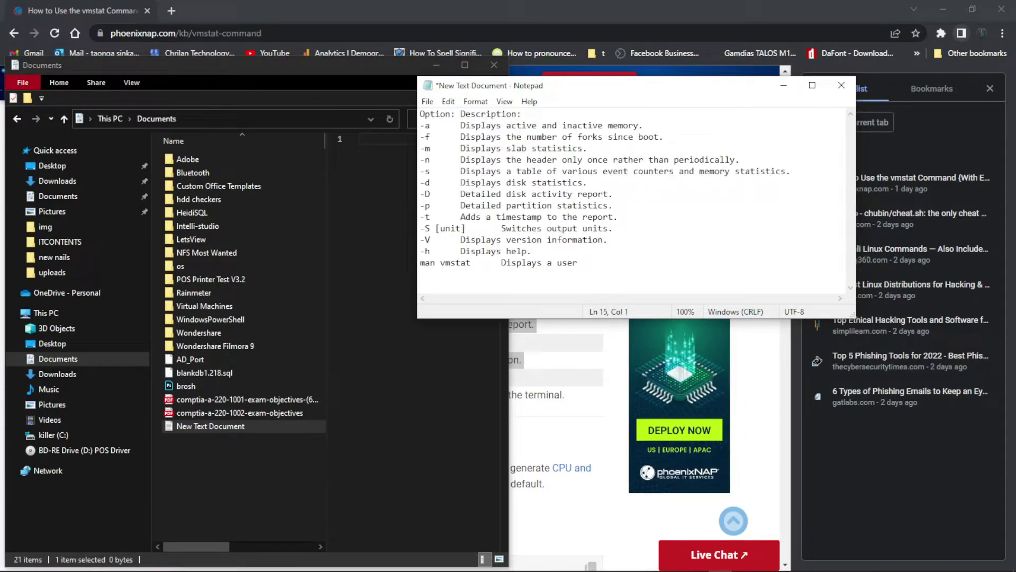
Step: Paste the options/delay lines and the prerequisites text from clipboard history below it
key(super+v)
click(493, 390)
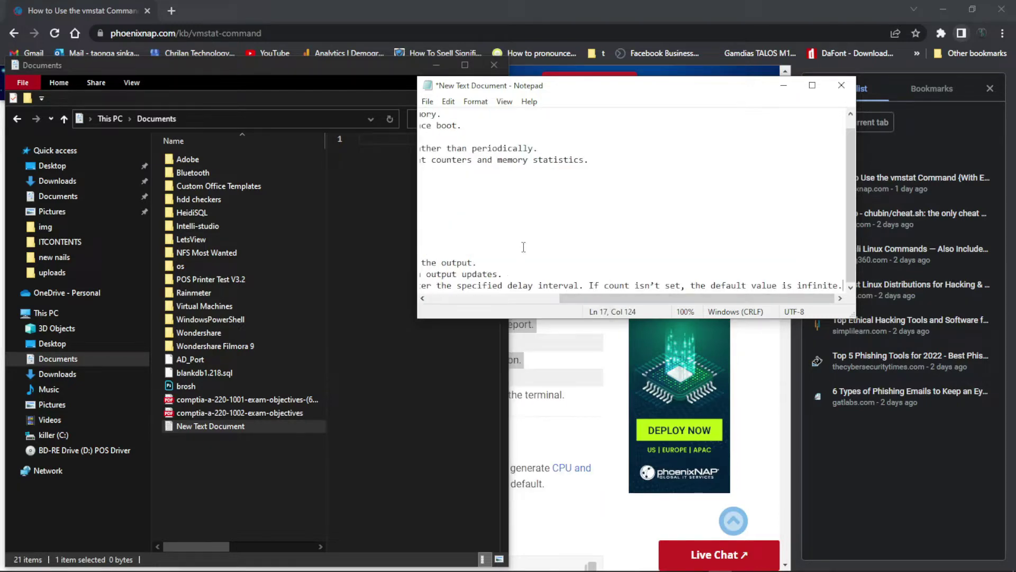
key(super+v)
click(891, 448)
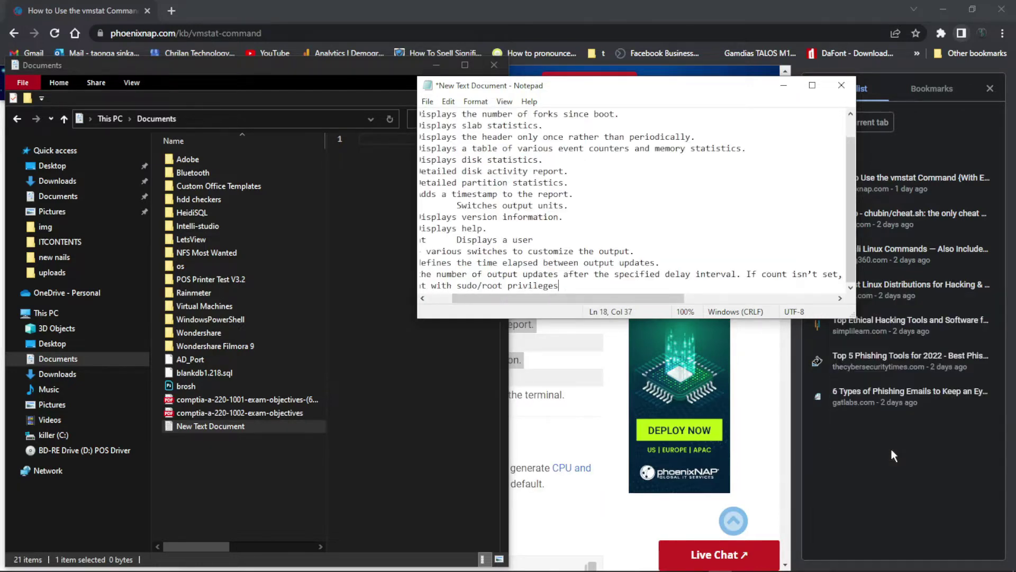
scroll(595, 236, up, 1)
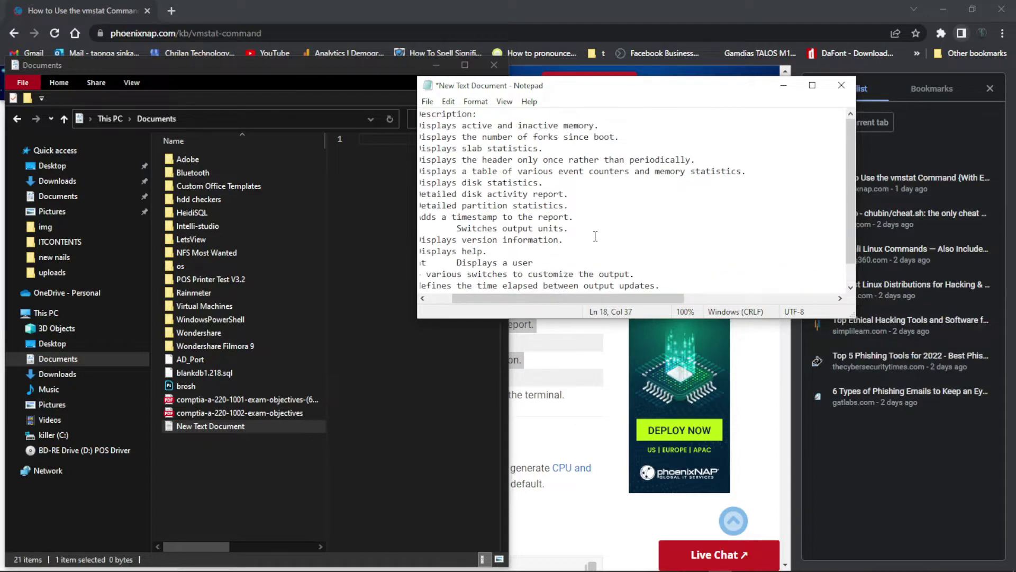
Step: Close Notepad without saving the document
click(845, 93)
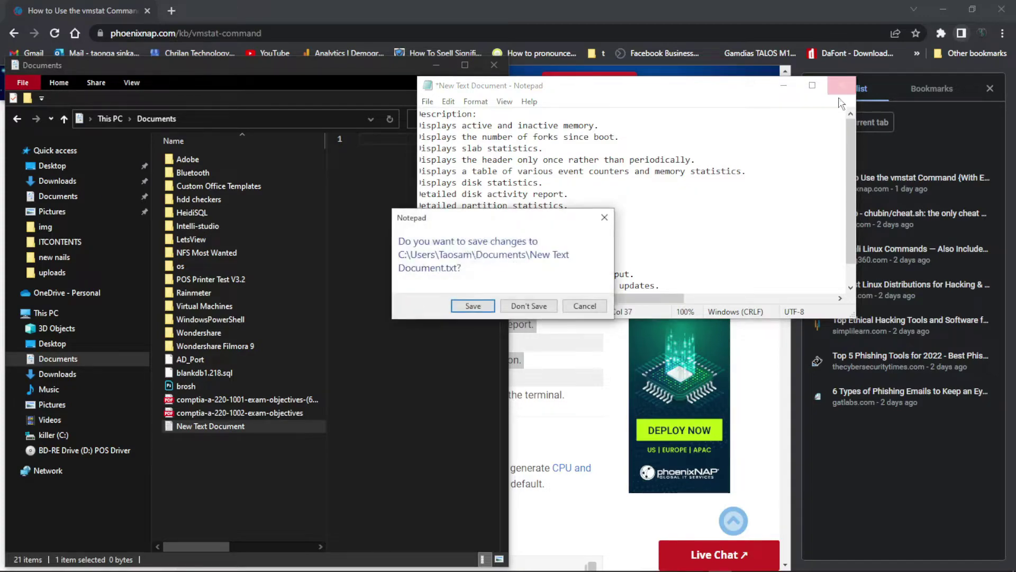
click(534, 305)
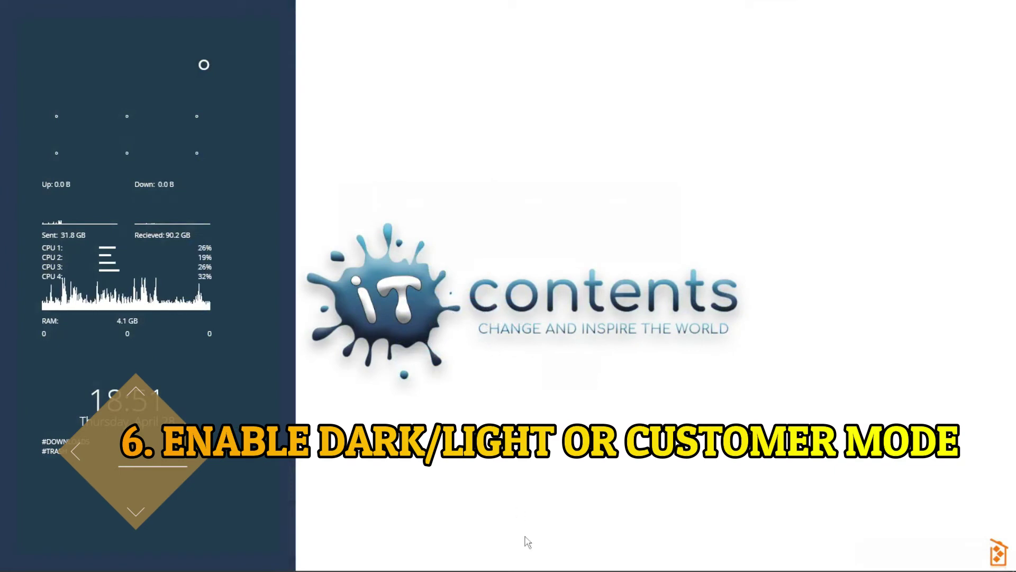
mouse_move(527, 566)
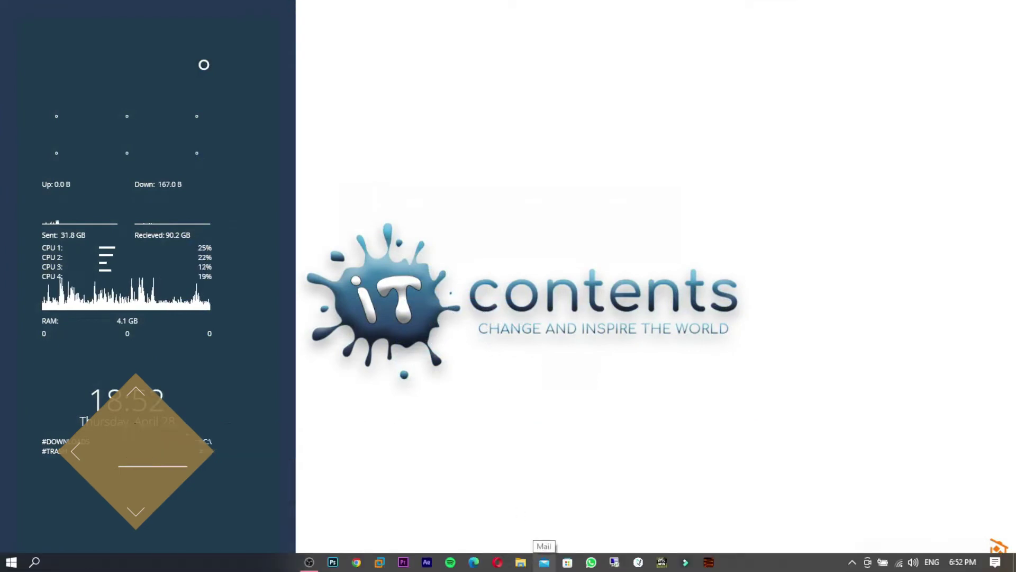
Step: Open Personalize from the desktop's right-click menu and go to the Themes page
right_click(843, 189)
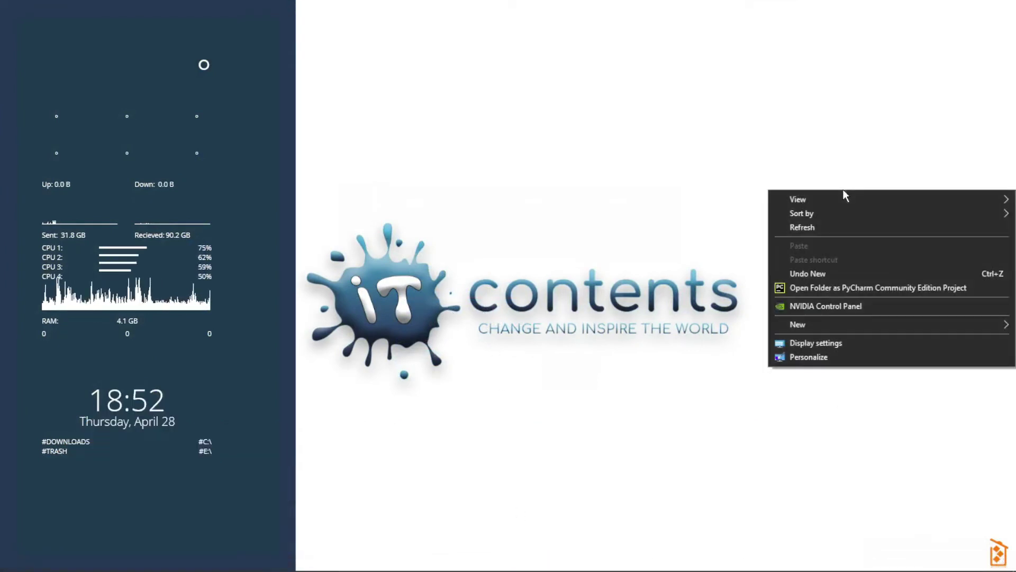
click(819, 357)
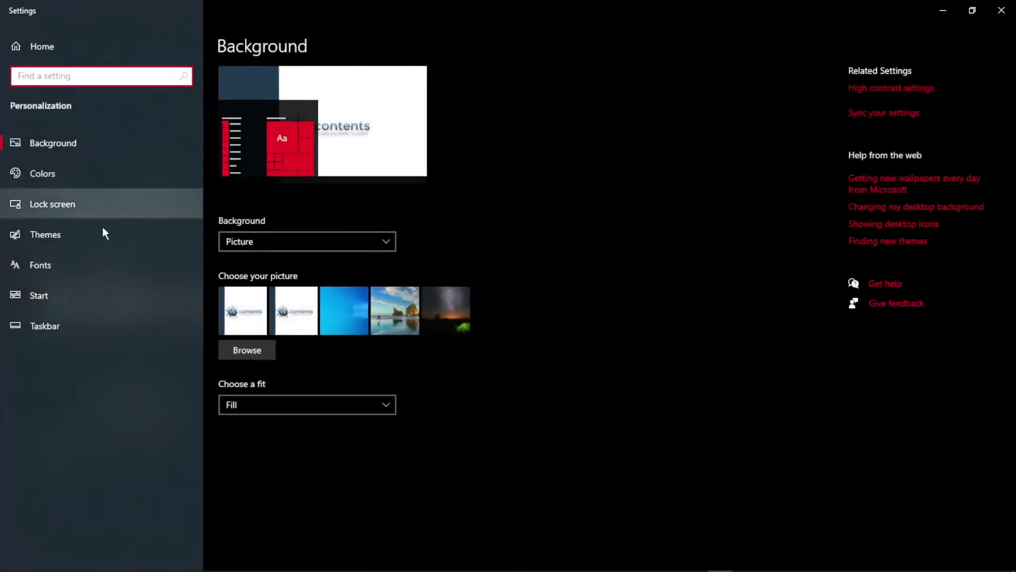
click(38, 232)
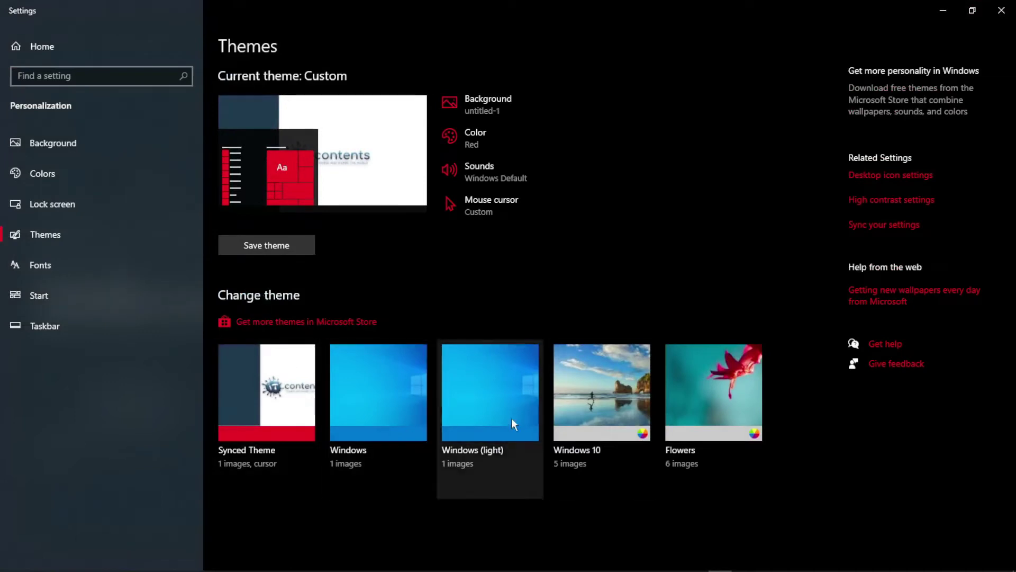
Step: In Color settings, switch the colour mode to Light, then back to Dark
click(476, 137)
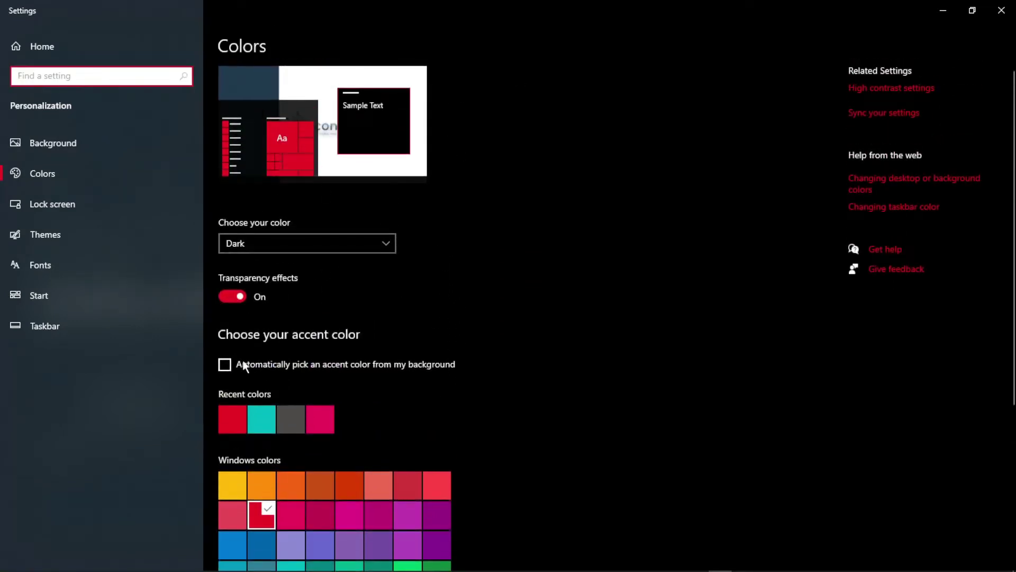
click(364, 247)
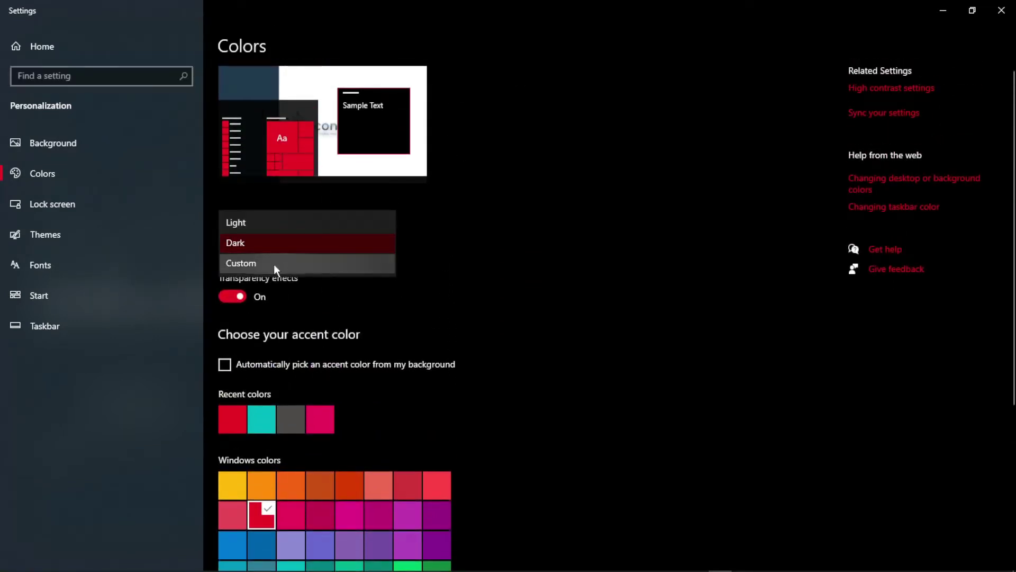
click(273, 224)
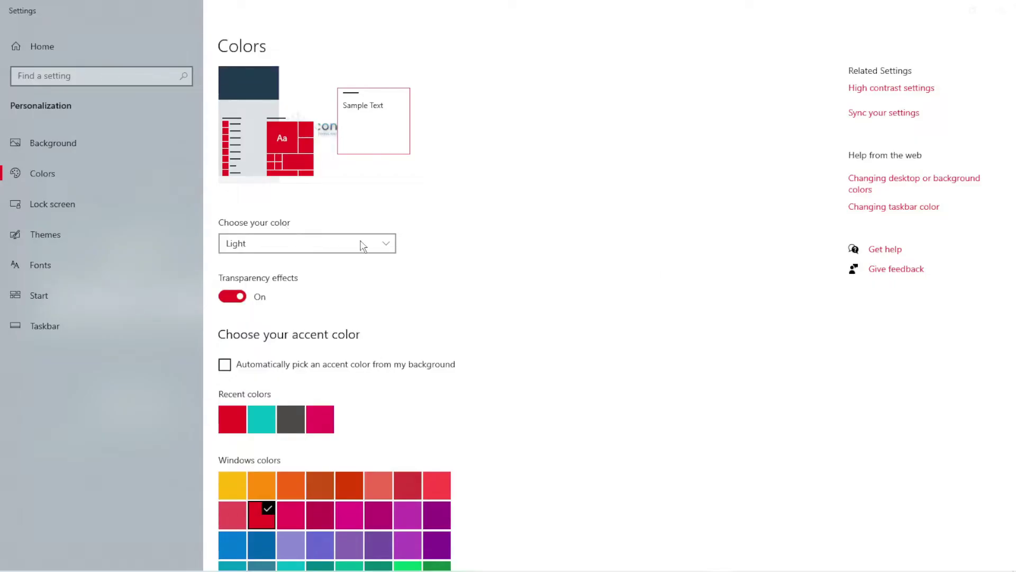
click(317, 249)
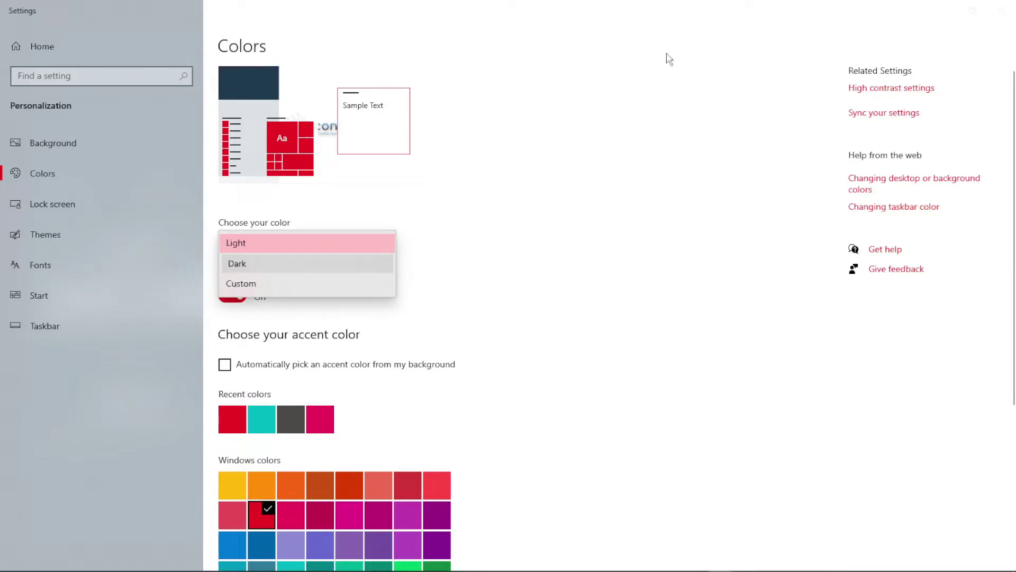
click(370, 268)
scroll(429, 334, down, 1)
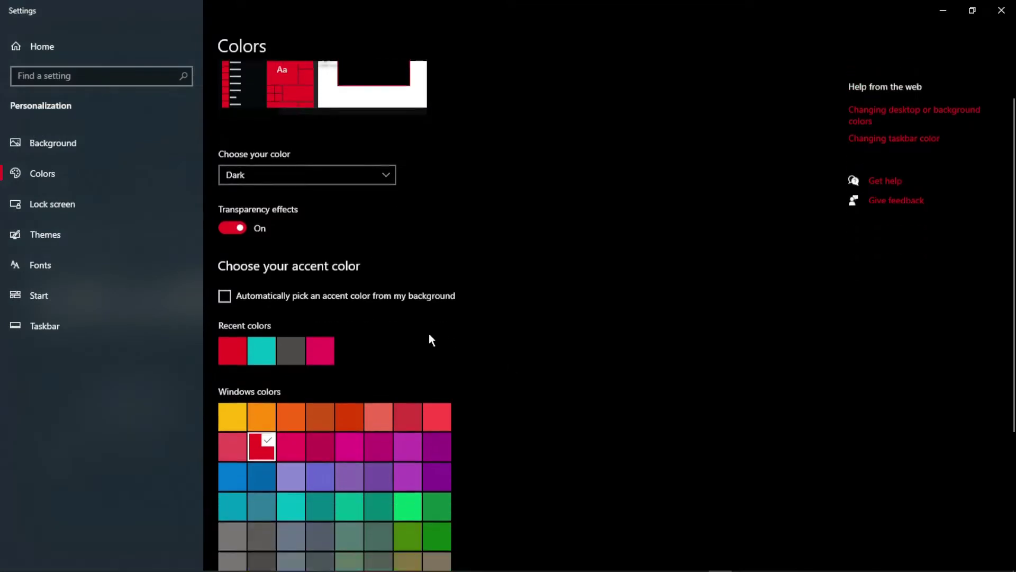
scroll(429, 333, down, 2)
scroll(267, 186, up, 2)
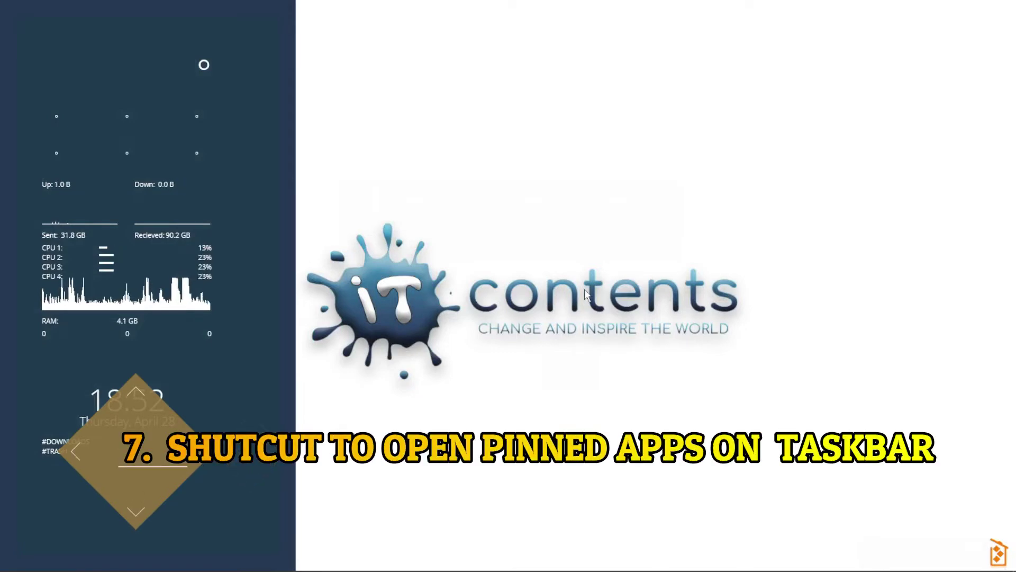
Step: Use Win+T to reach the first pinned taskbar app, then launch Chrome from the taskbar
mouse_move(317, 564)
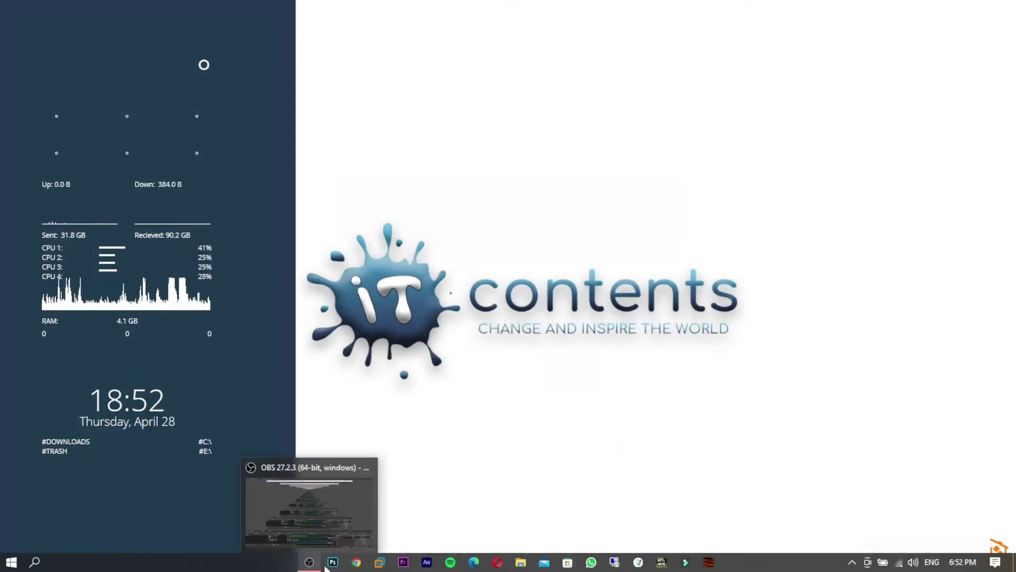
key(super+t)
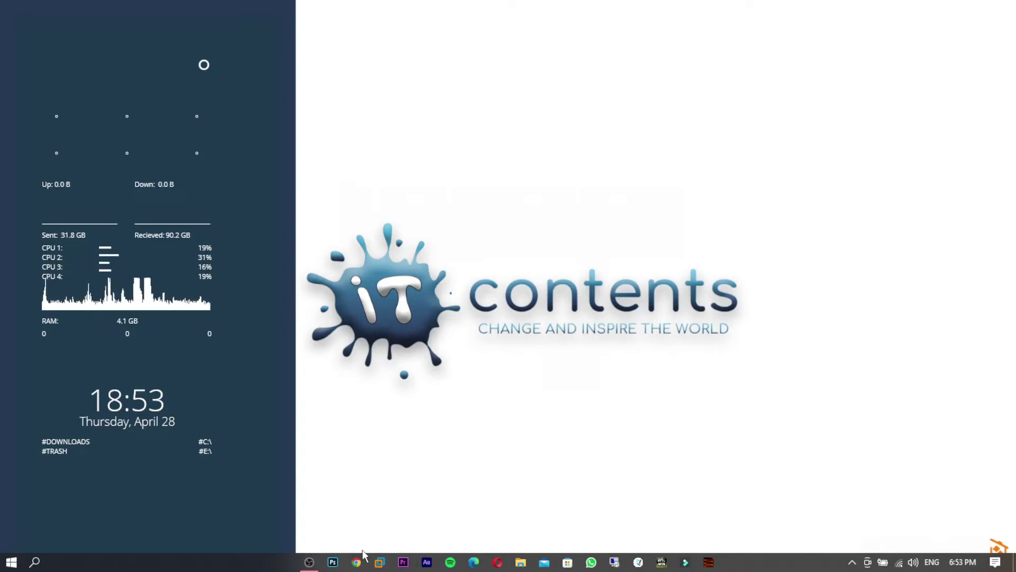
mouse_move(317, 564)
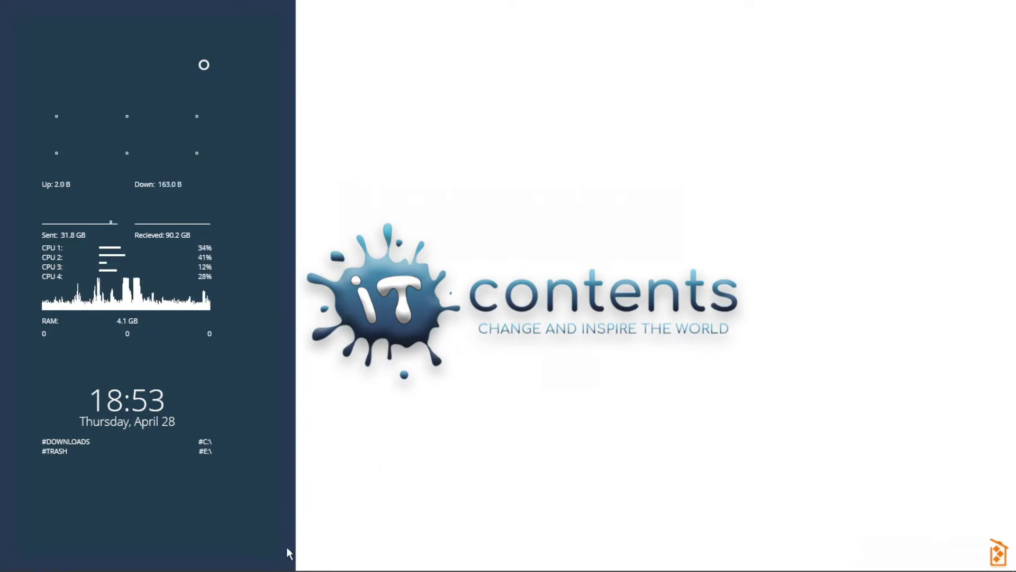
click(356, 562)
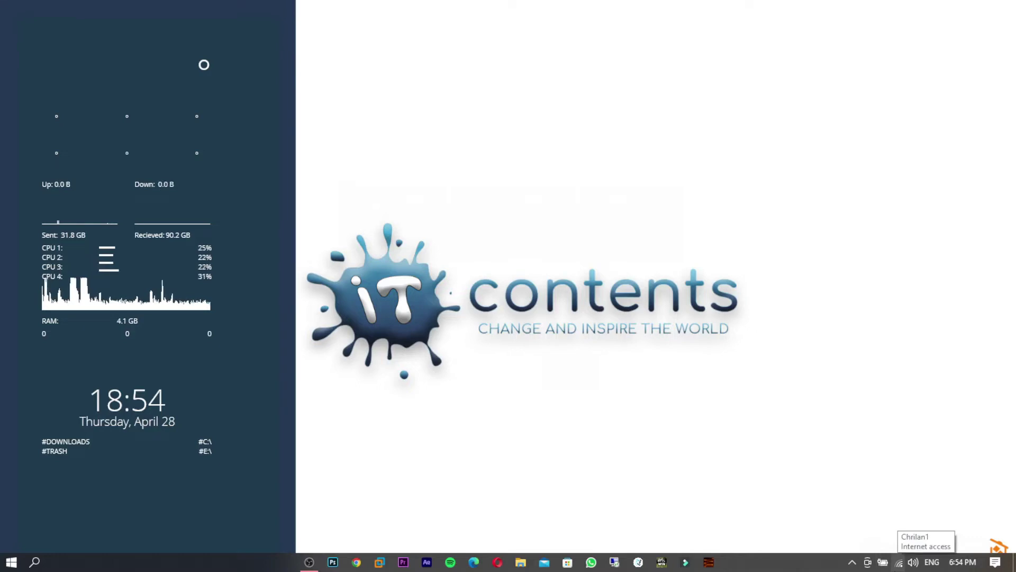
right_click(899, 562)
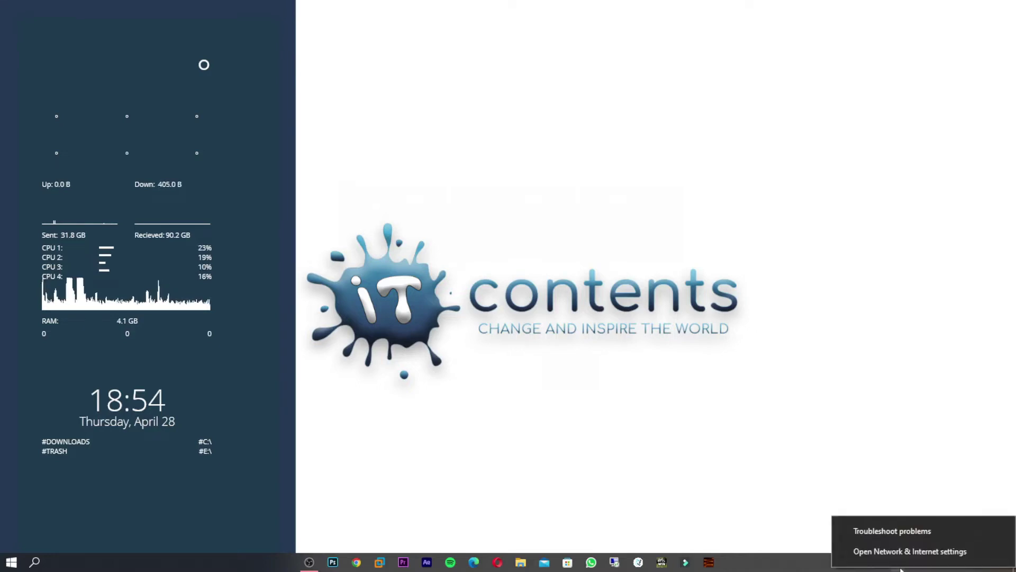
click(907, 554)
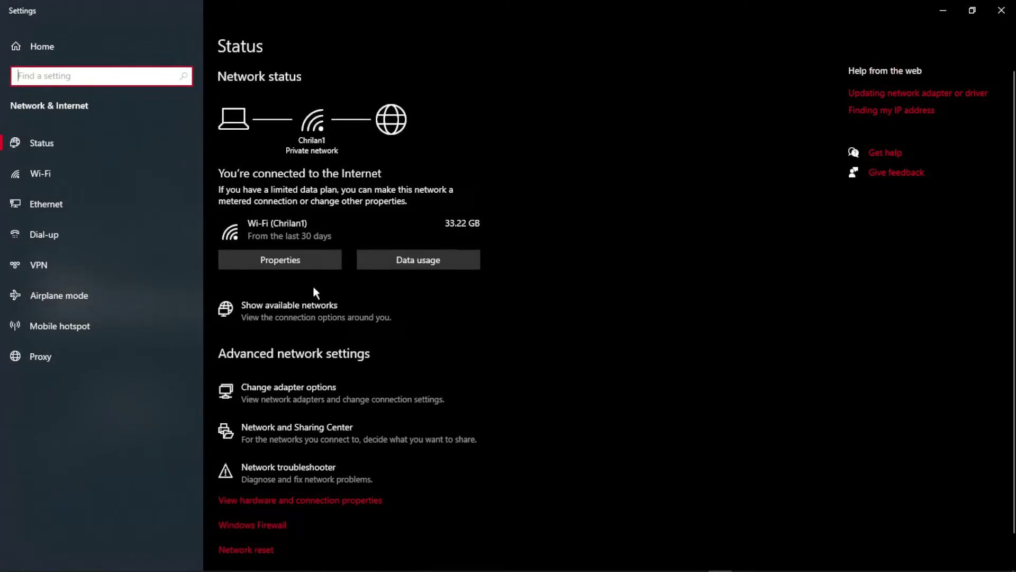
click(344, 402)
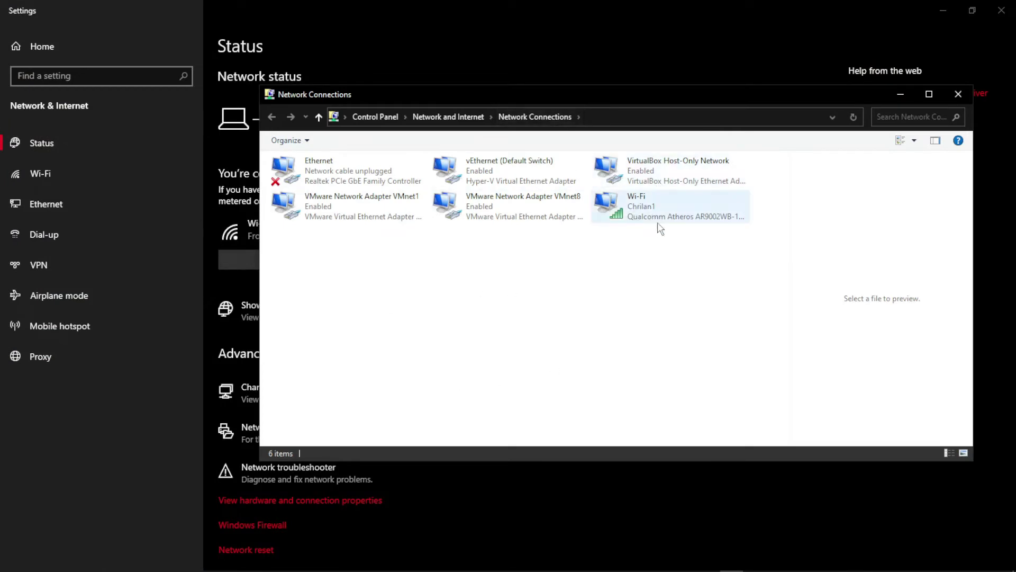
double_click(607, 211)
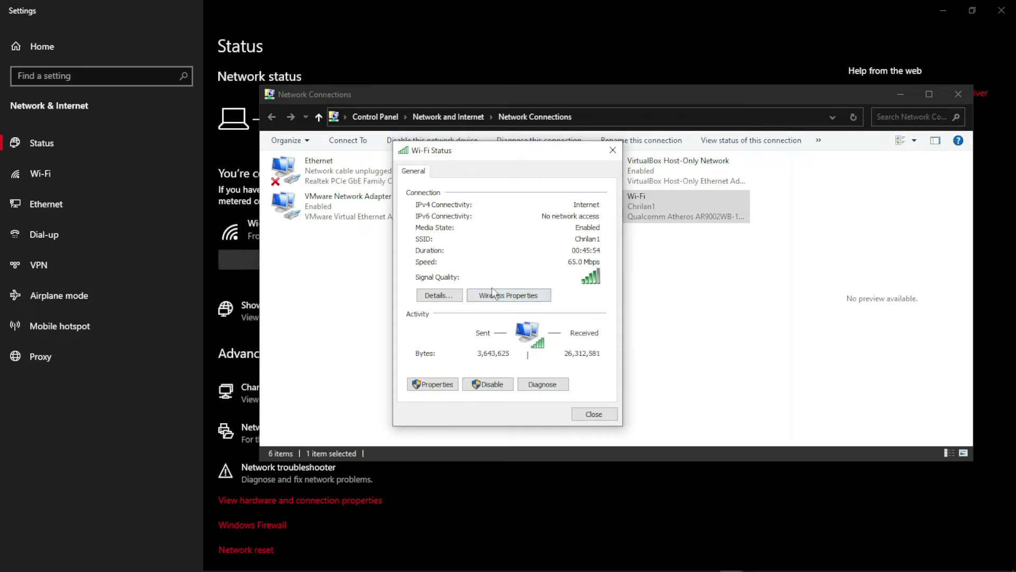
click(492, 294)
click(466, 182)
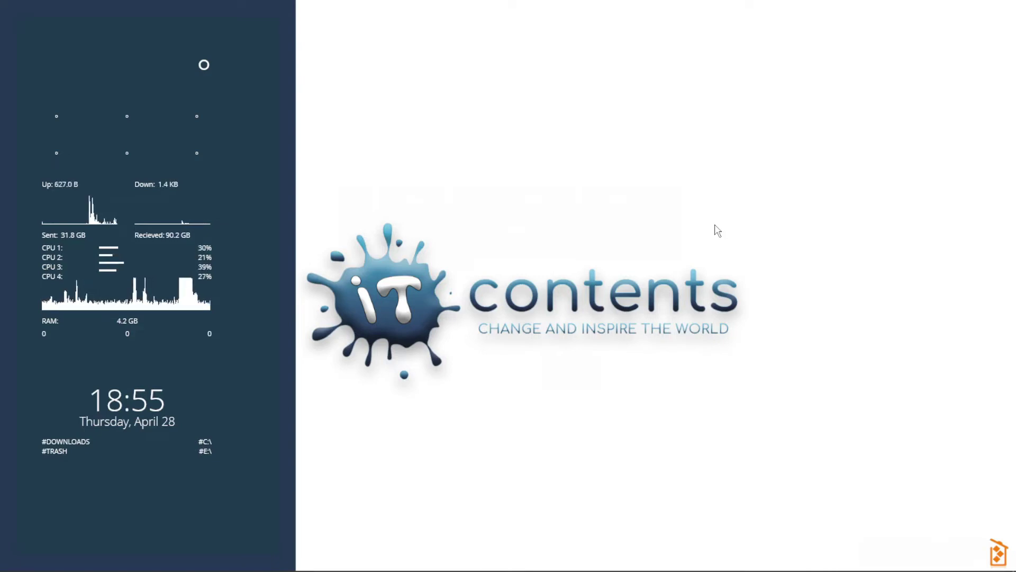
Step: Search 'ca' from Start and launch Calculator
key(super)
text(cal)
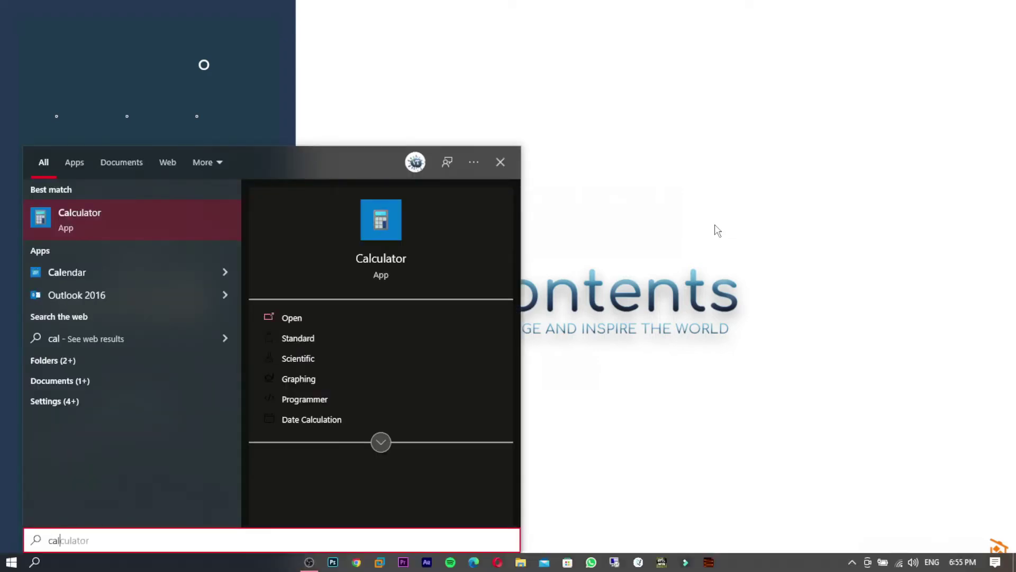
key(Return)
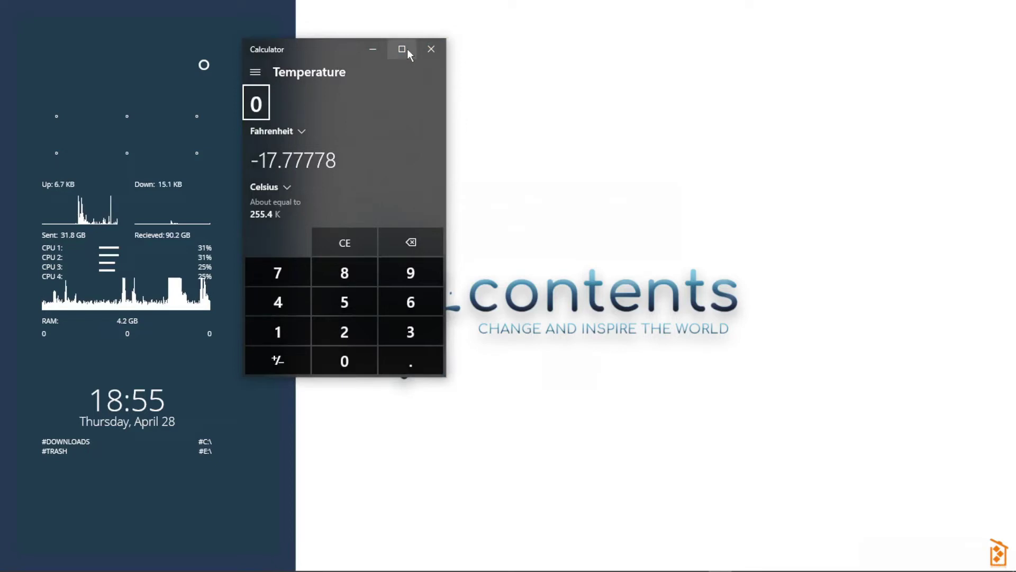
Step: Switch Calculator through Standard, Scientific and Graphing modes to the Currency converter
click(266, 72)
click(293, 130)
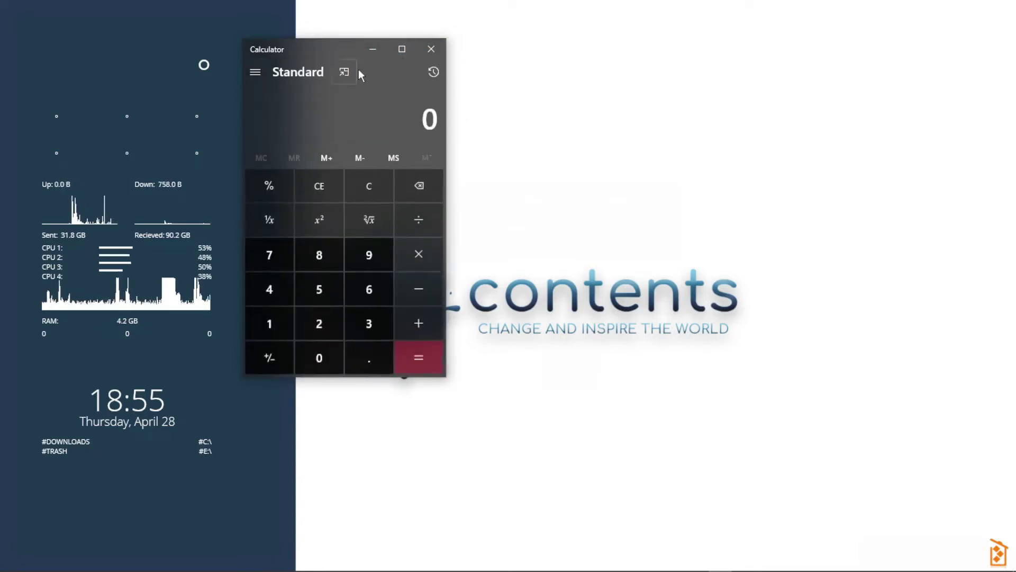
click(256, 72)
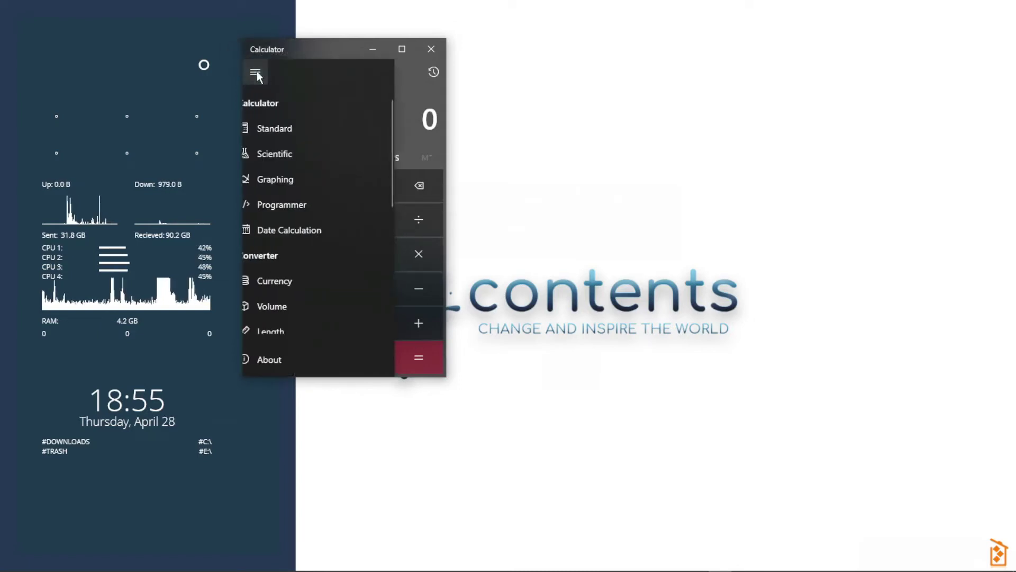
click(311, 153)
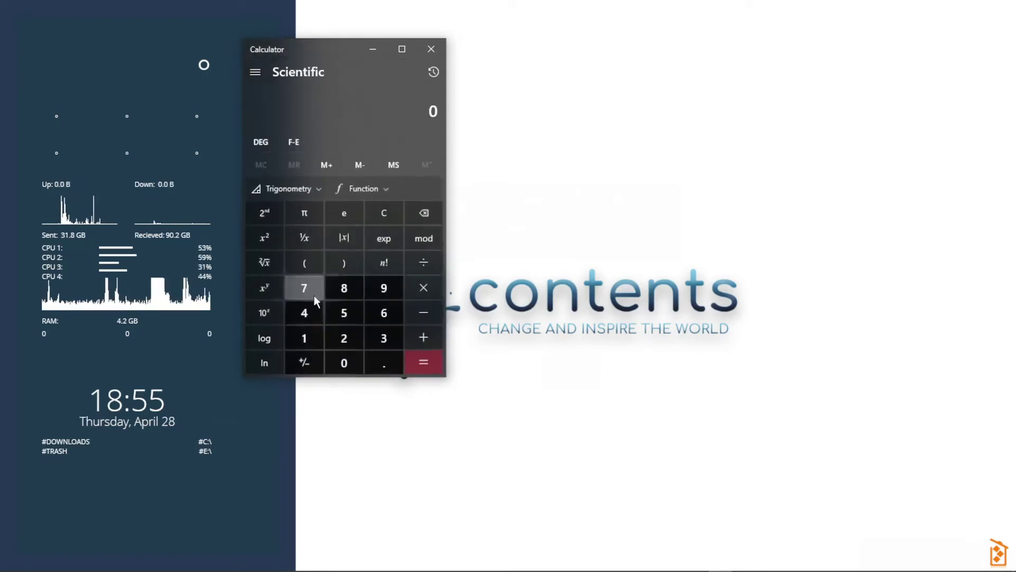
click(255, 72)
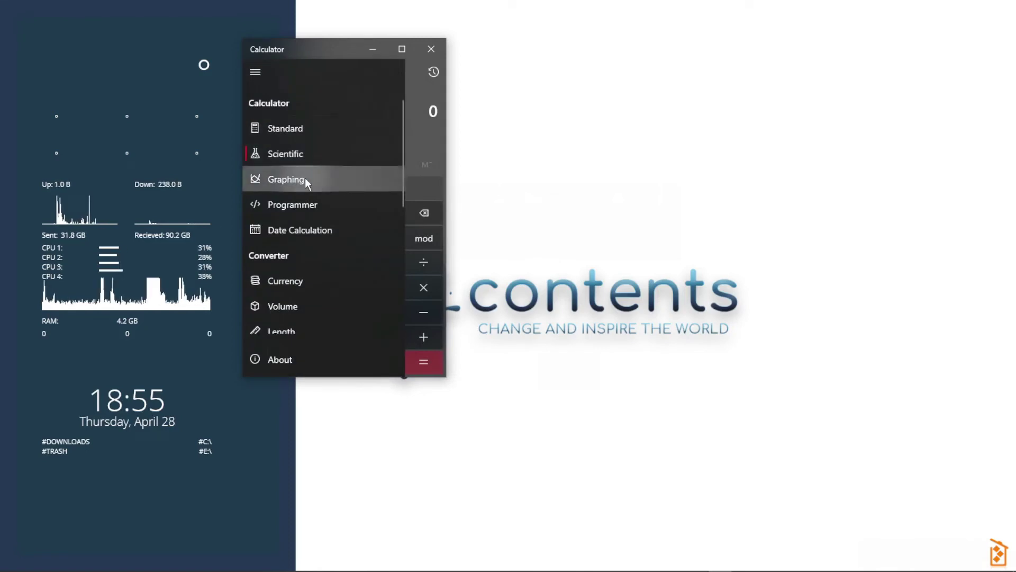
click(304, 179)
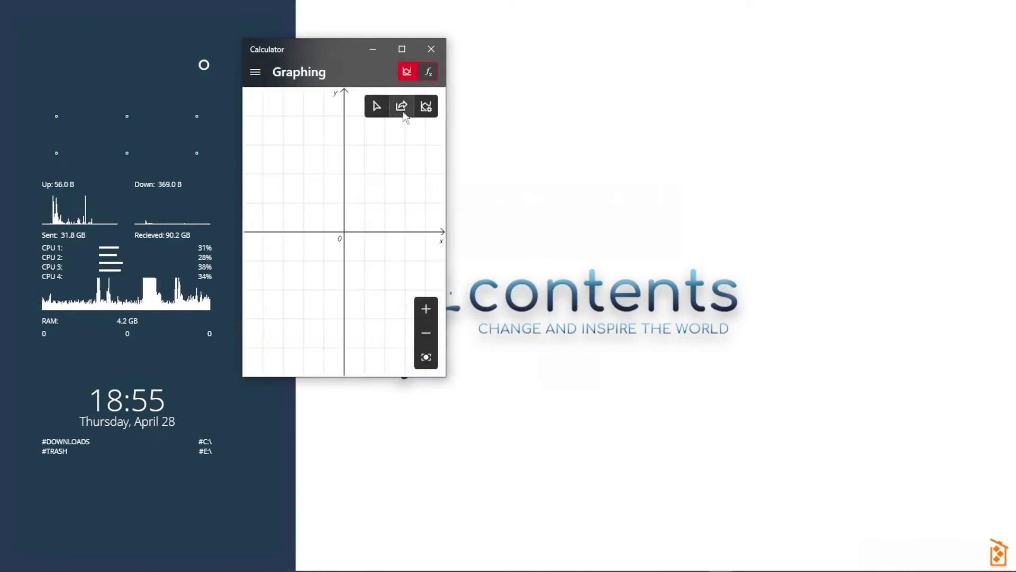
click(267, 81)
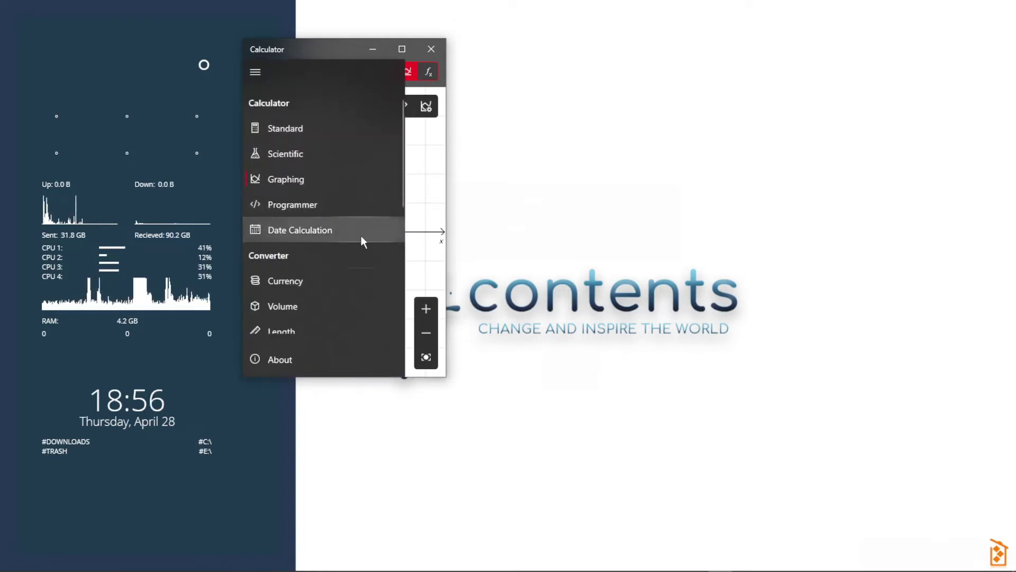
click(318, 279)
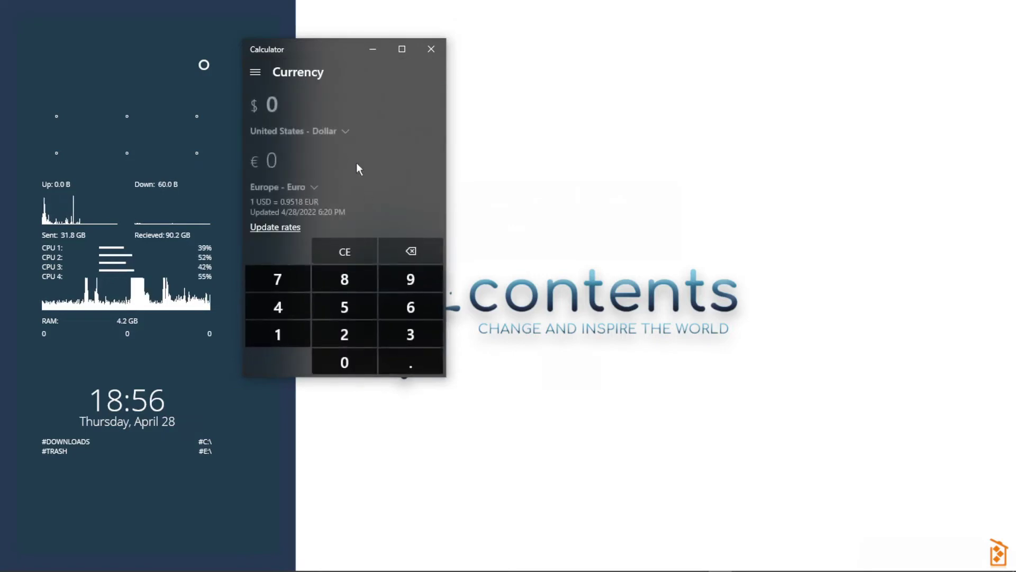
Step: Scroll through the mode menu's list of converters
click(255, 72)
scroll(322, 266, down, 1)
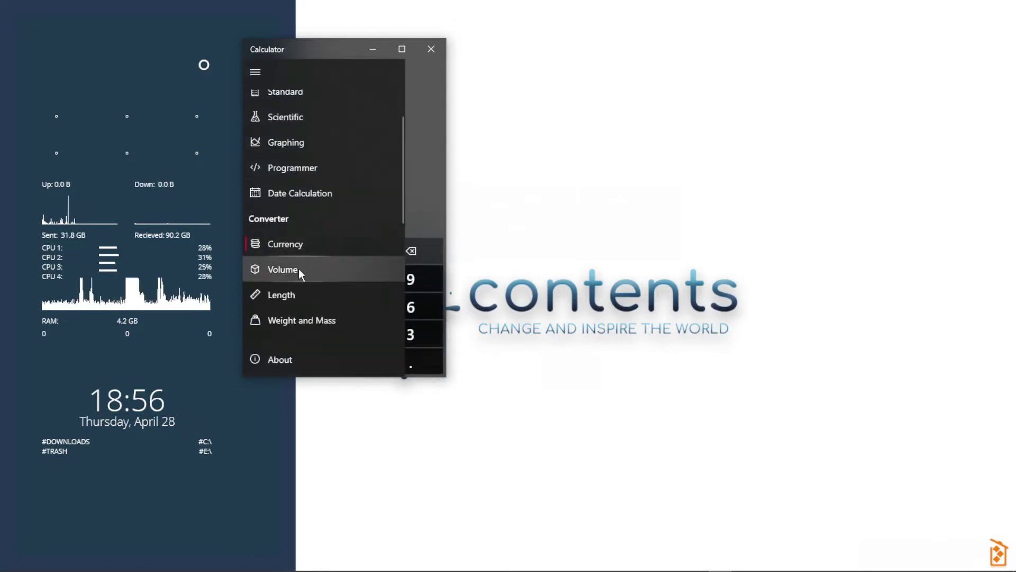
scroll(298, 270, down, 4)
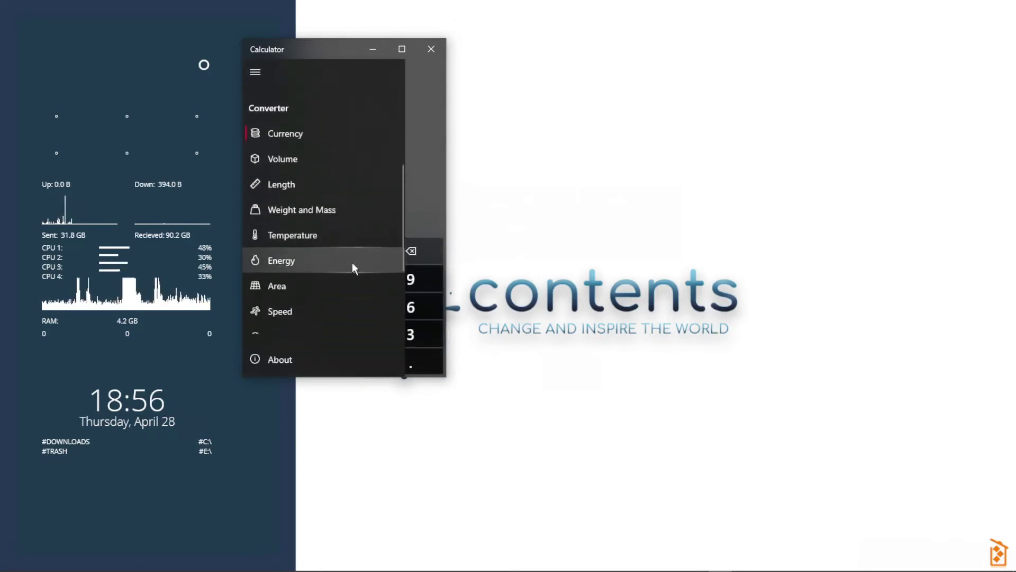
scroll(329, 297, down, 1)
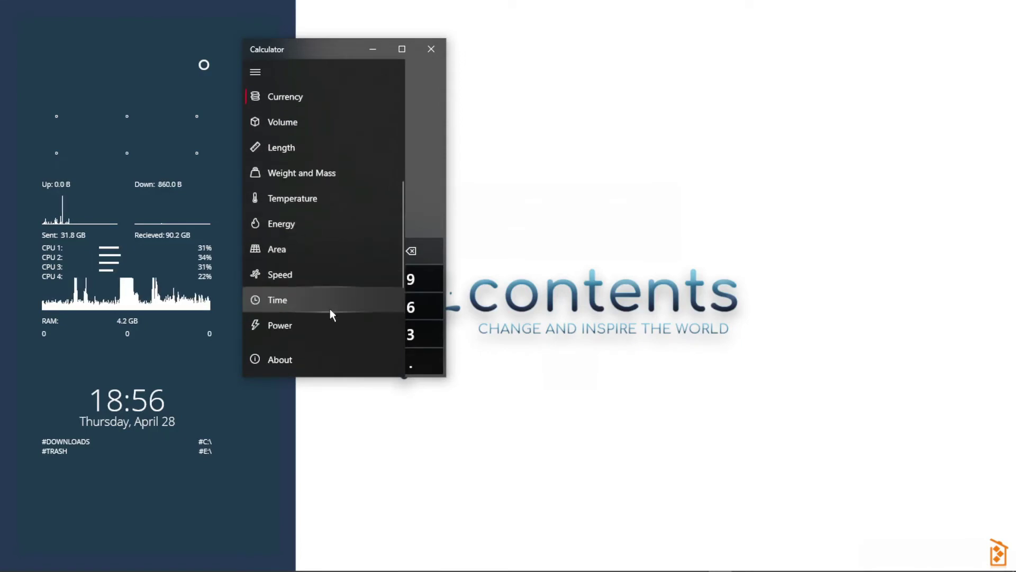
scroll(330, 313, down, 3)
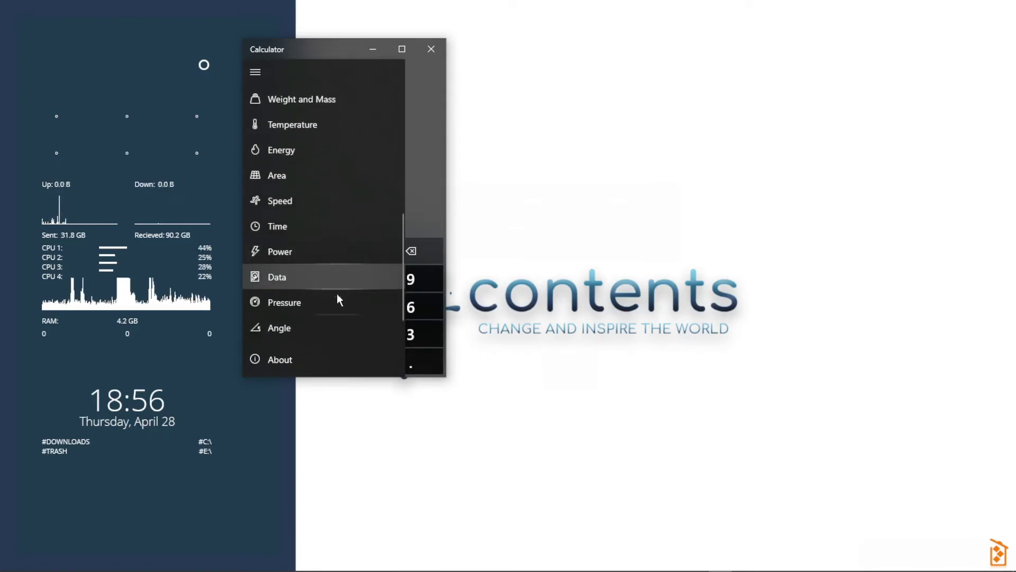
scroll(315, 307, down, 1)
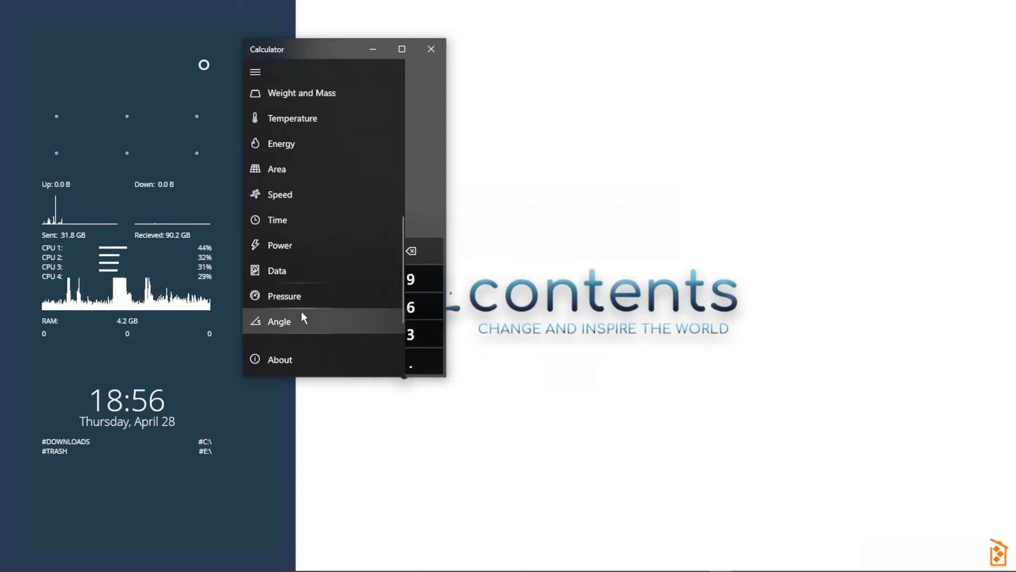
scroll(289, 170, up, 4)
scroll(307, 331, down, 1)
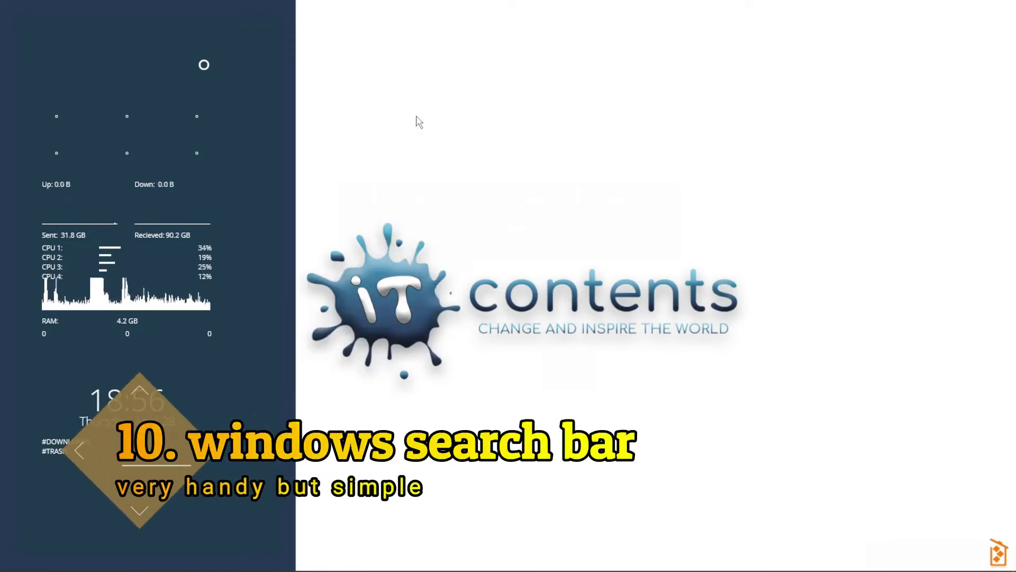
click(11, 562)
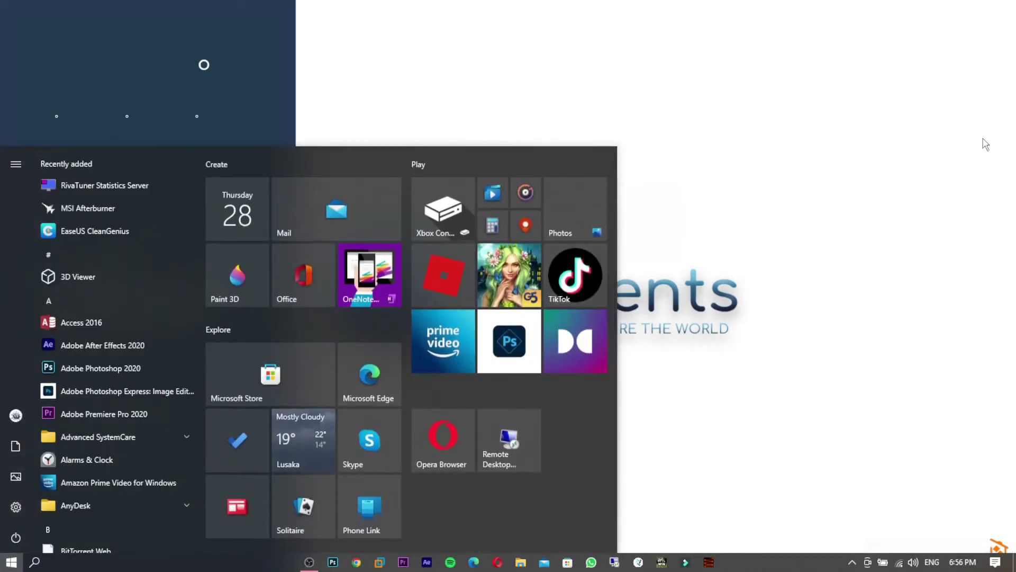
click(35, 562)
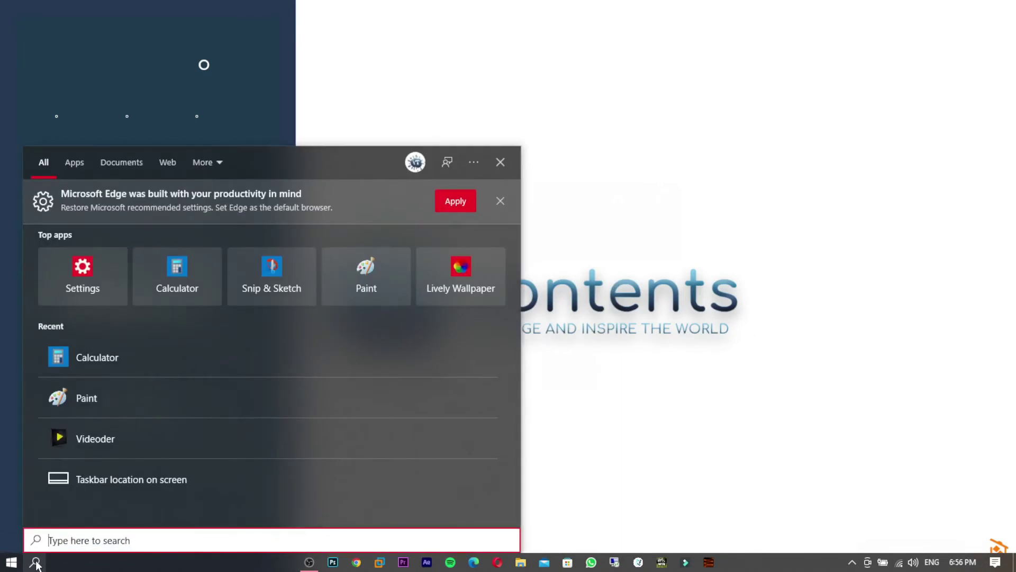
text(d)
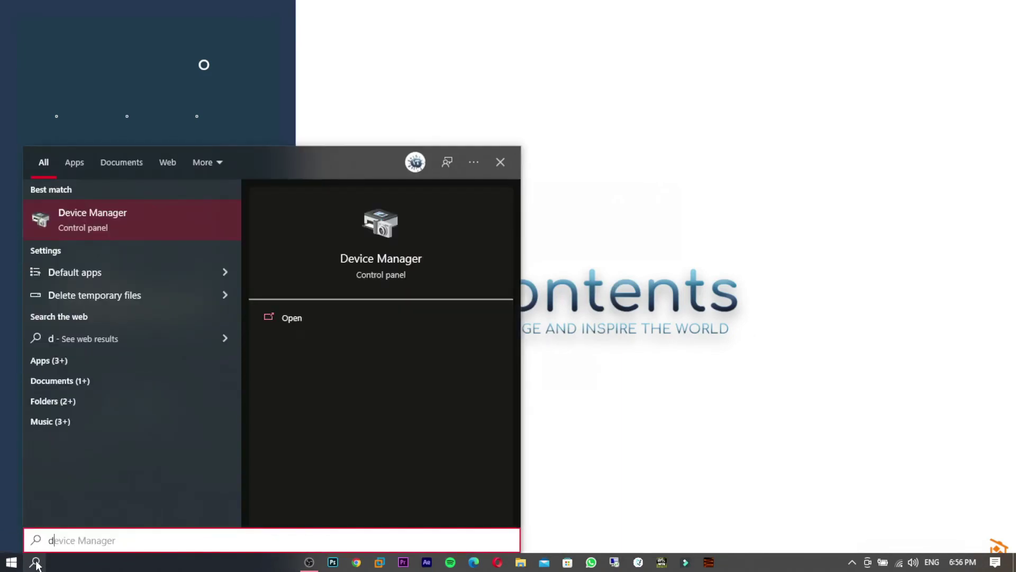
text(evi)
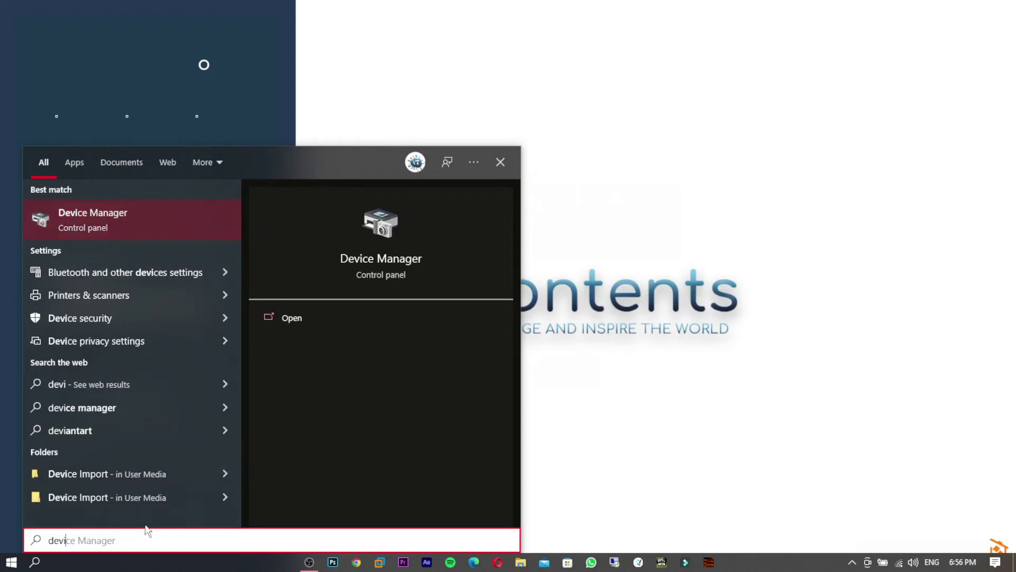
key(BackSpace)
key(BackSpace)
key(BackSpace)
key(BackSpace)
text(c)
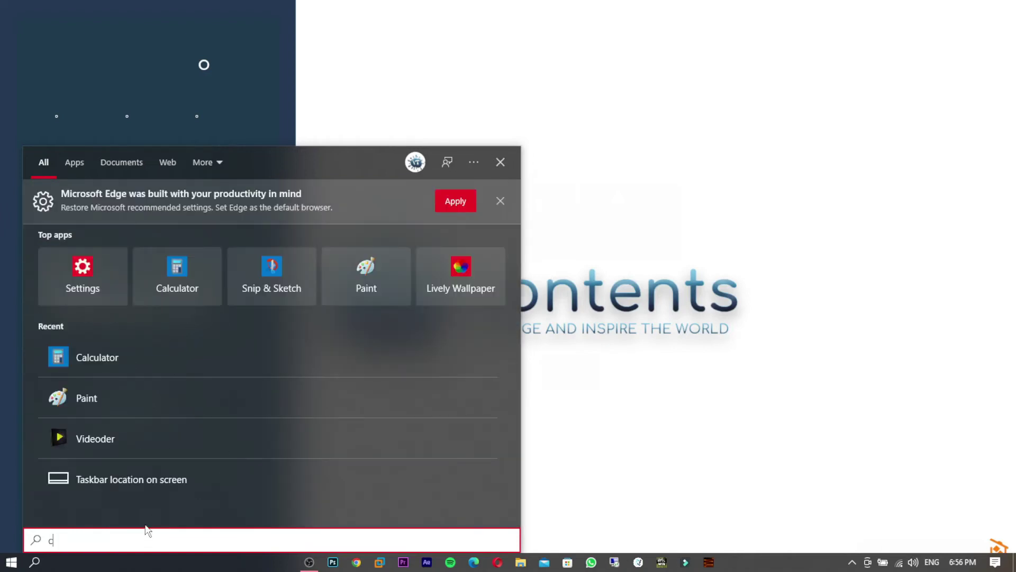
text(ont)
key(Return)
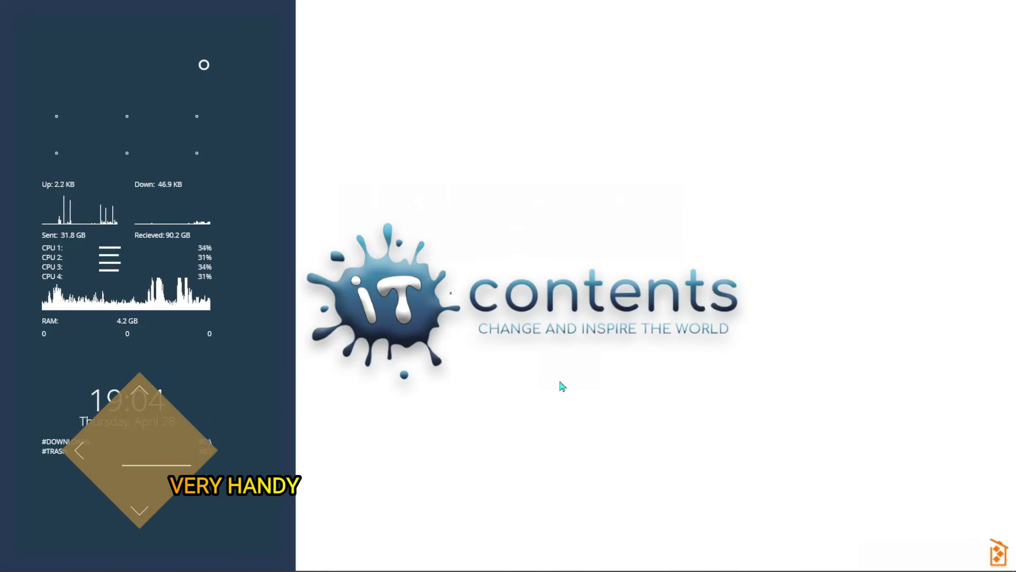
key(super)
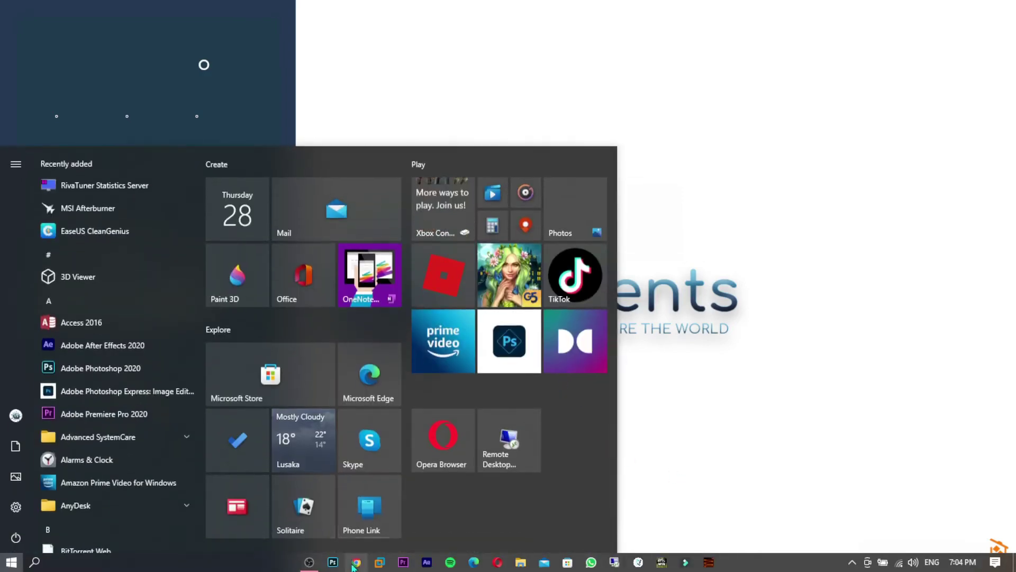
click(995, 562)
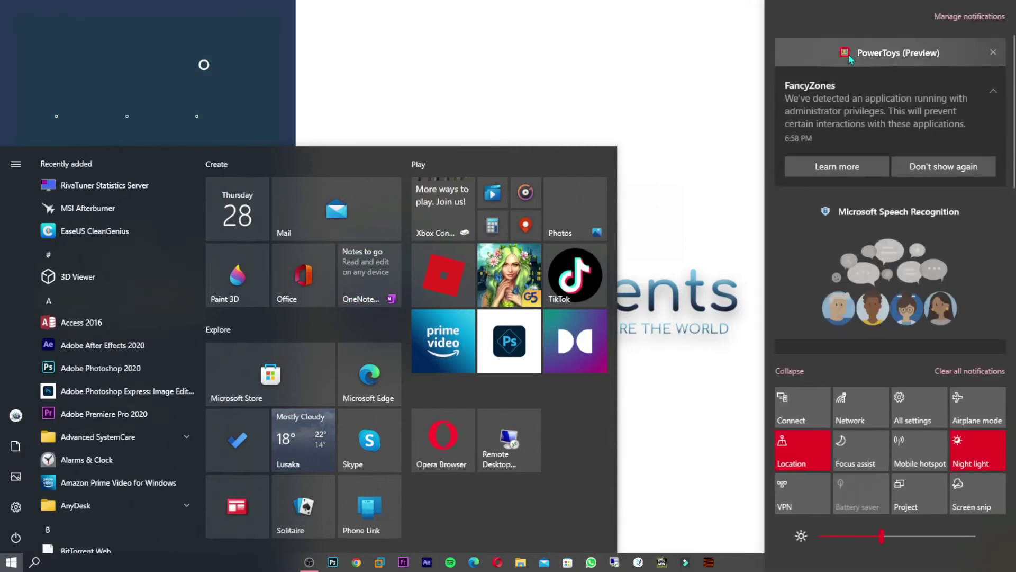
scroll(885, 213, down, 5)
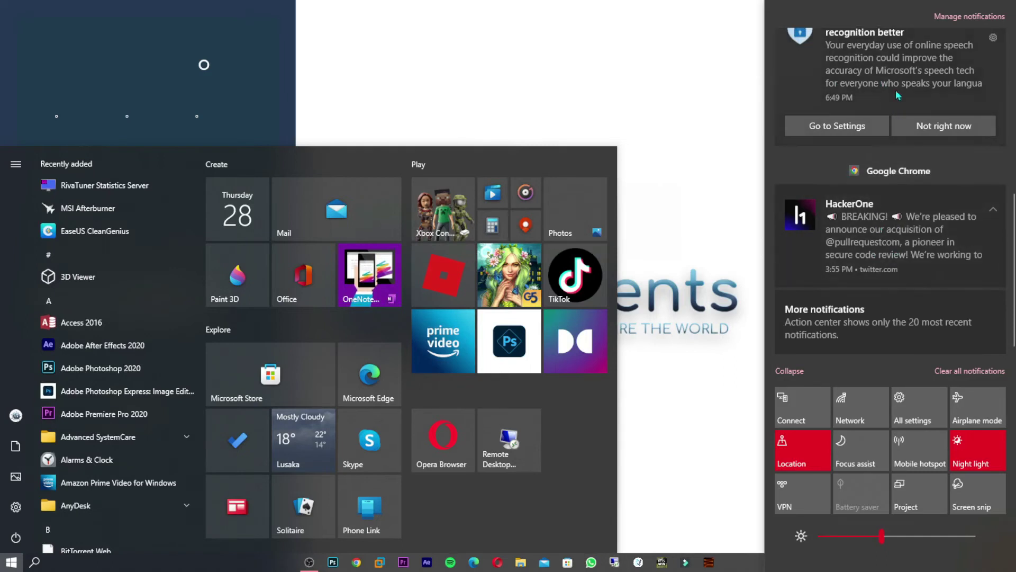
scroll(899, 137, up, 1)
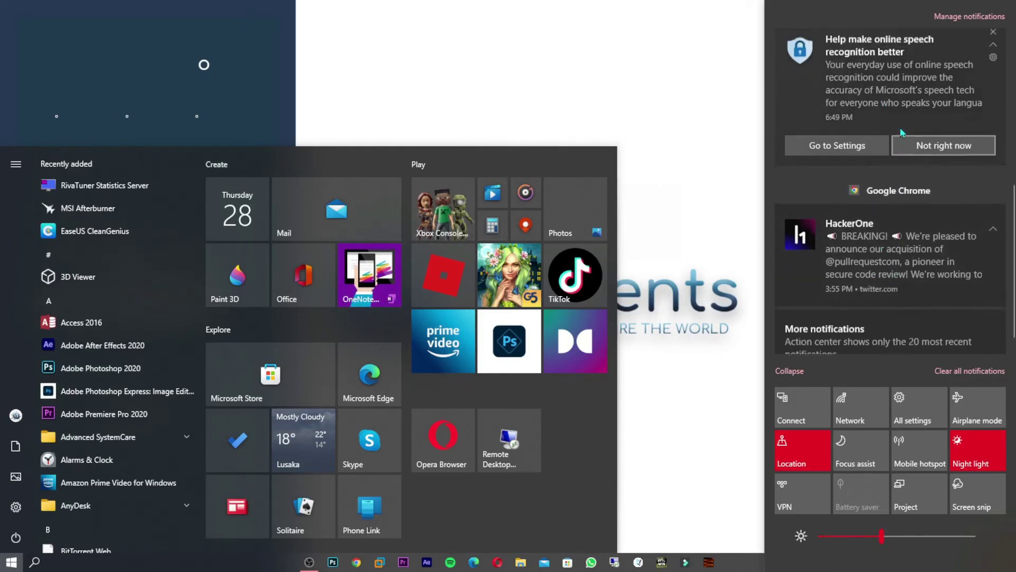
scroll(893, 74, down, 1)
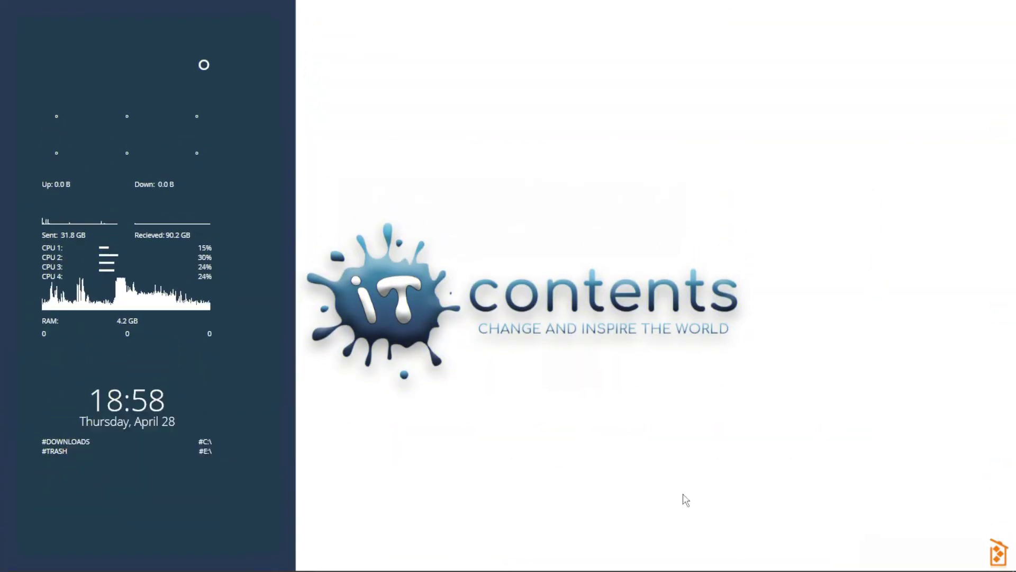
Step: Open Task Manager from the taskbar and disable Google Chrome on the Startup tab
mouse_move(685, 569)
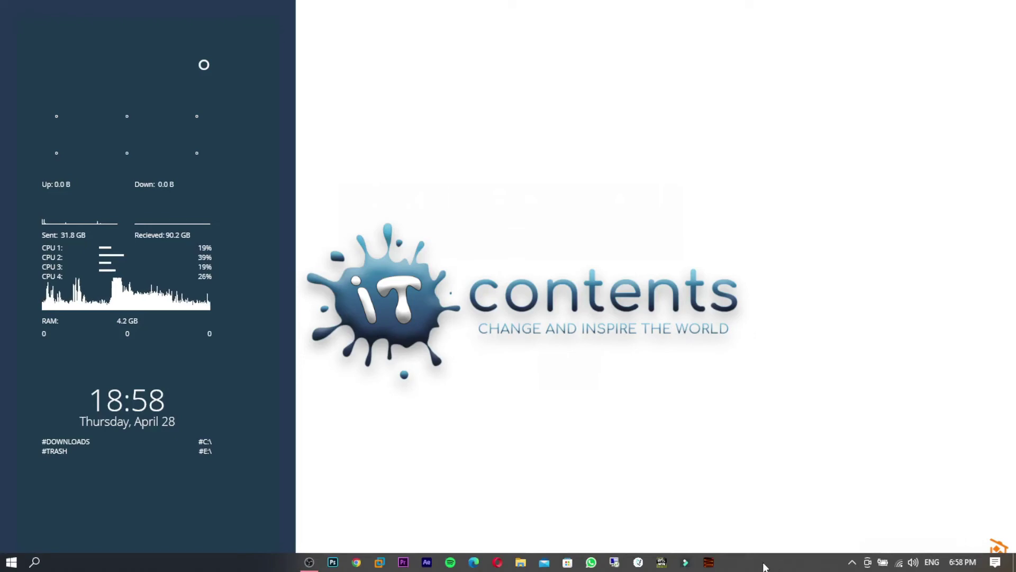
right_click(764, 567)
click(806, 497)
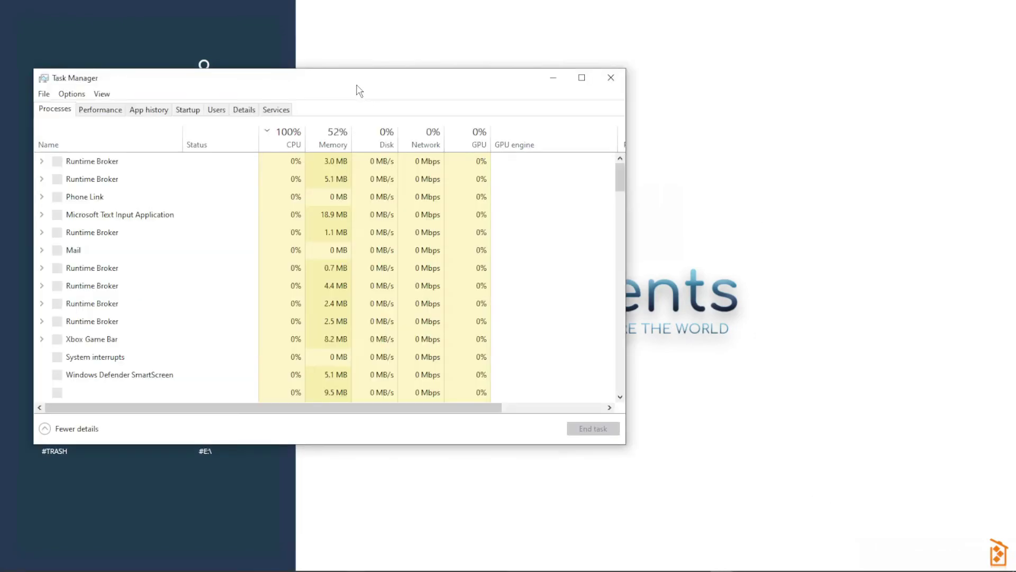
drag(359, 91, 585, 79)
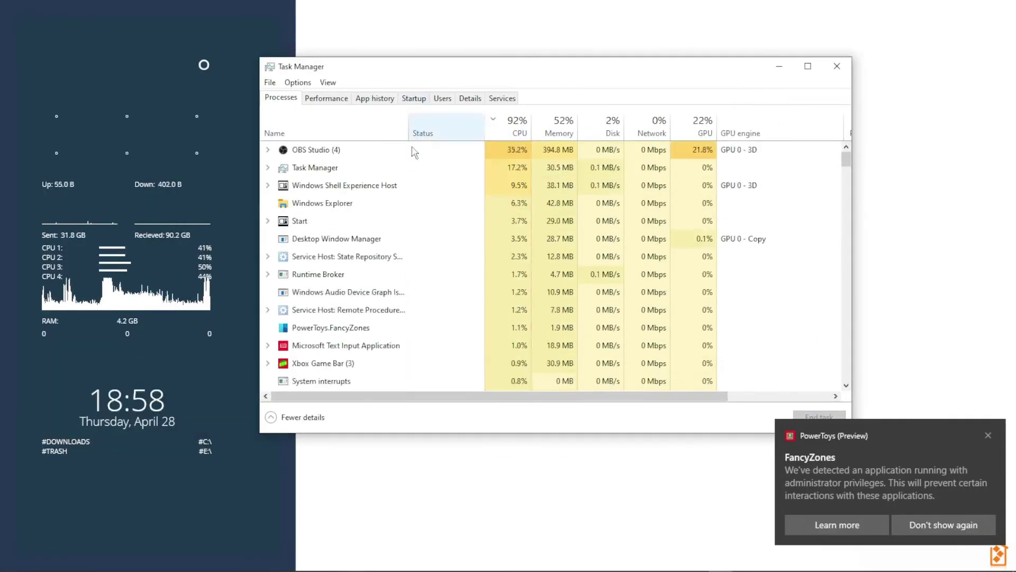
click(416, 101)
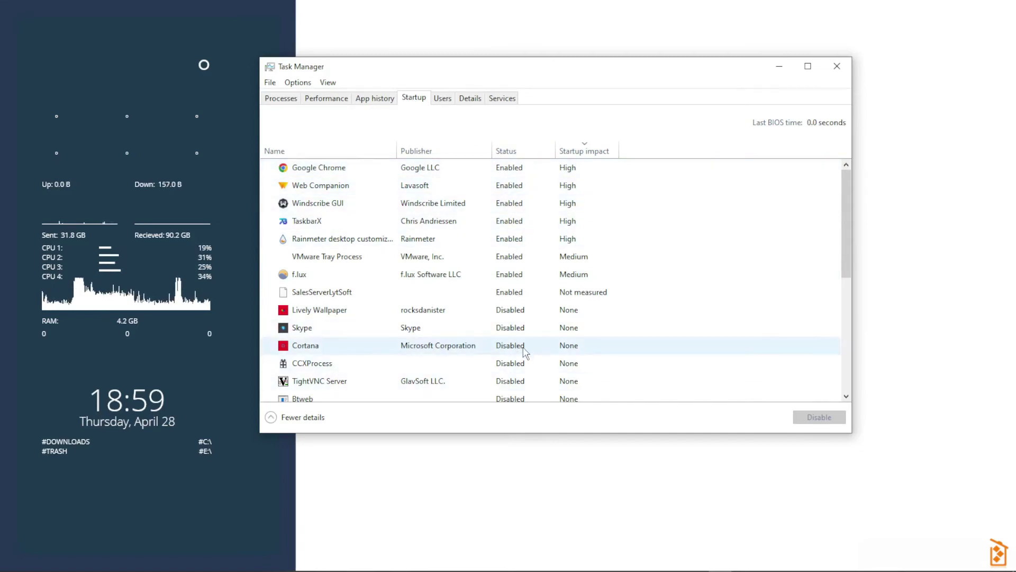
click(516, 169)
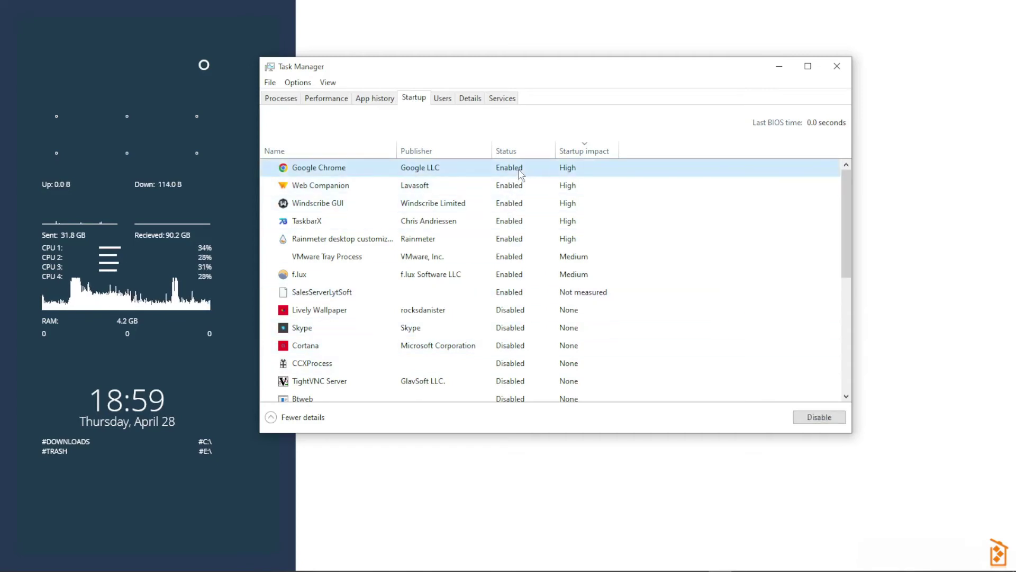
click(804, 421)
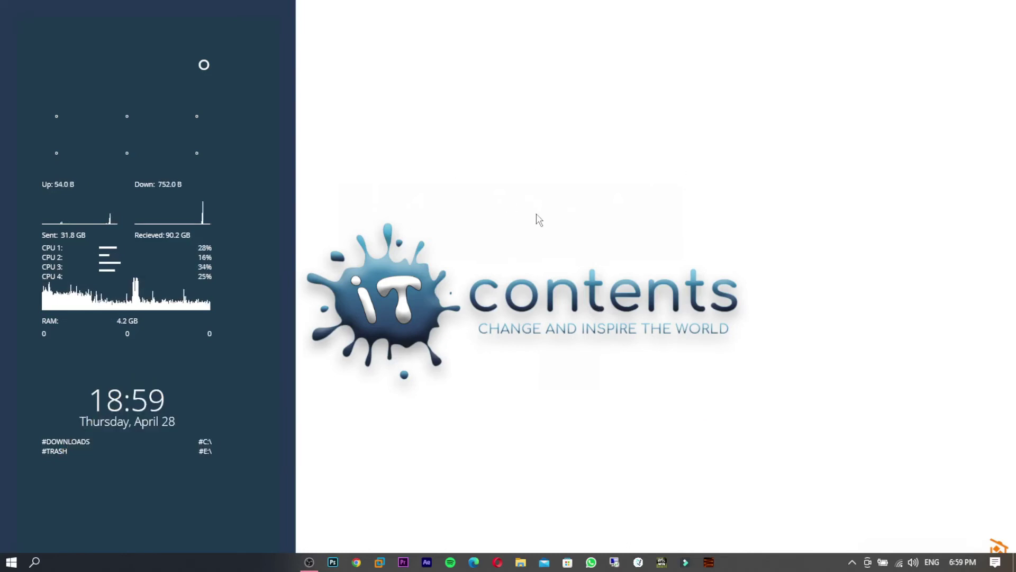
Step: Show Task Manager with Ctrl+Shift+Esc, then open the Start menu
key(ctrl+shift+Escape)
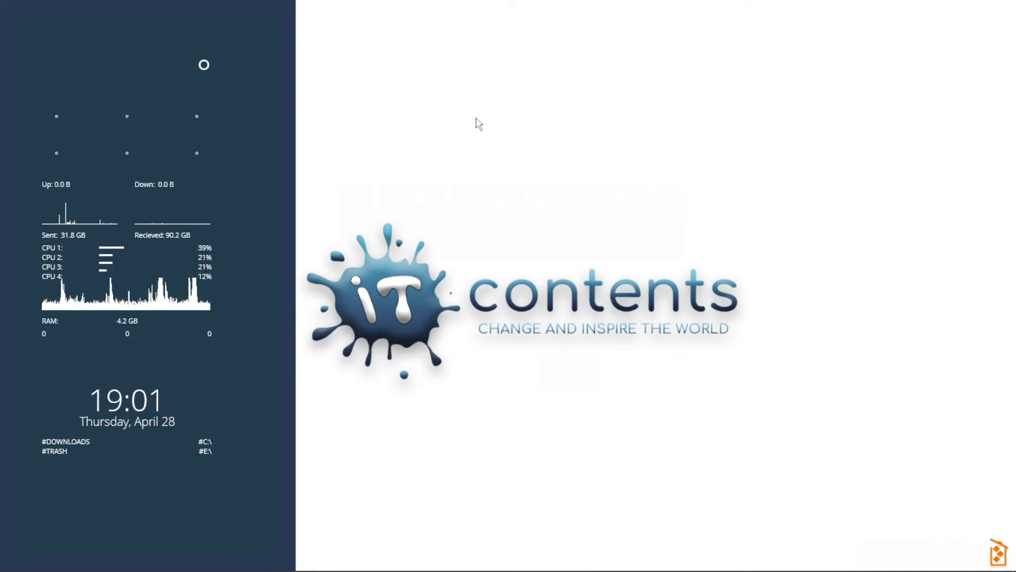
click(10, 561)
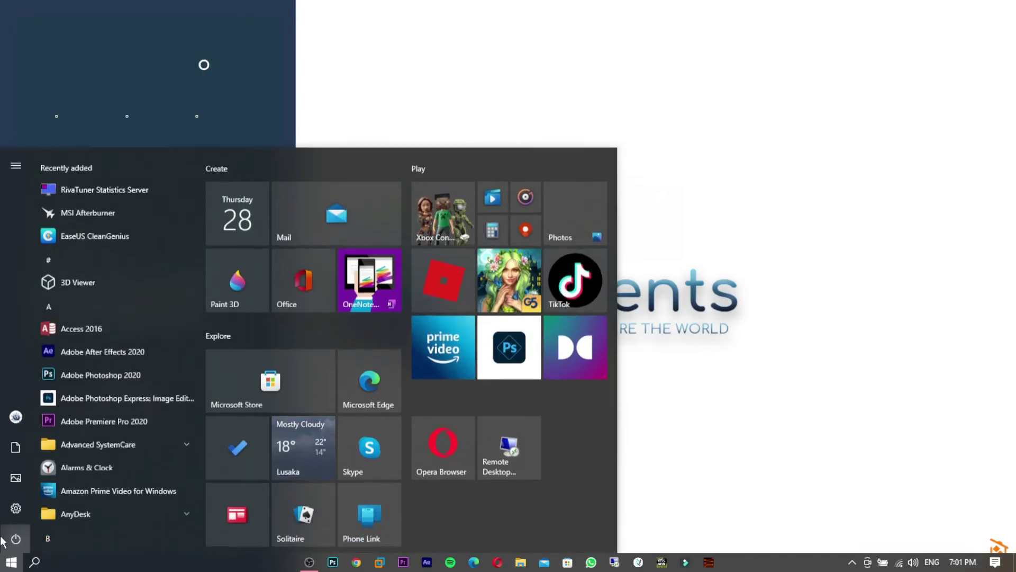
Step: Go to Settings > Devices > Mouse cursor options and enlarge the pointer to size 8
click(13, 508)
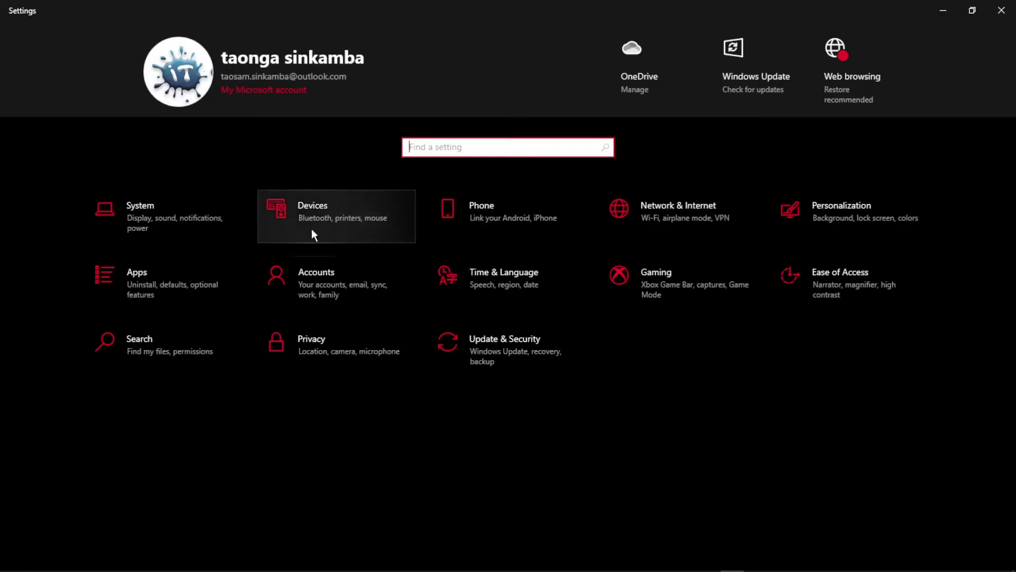
click(338, 222)
click(74, 211)
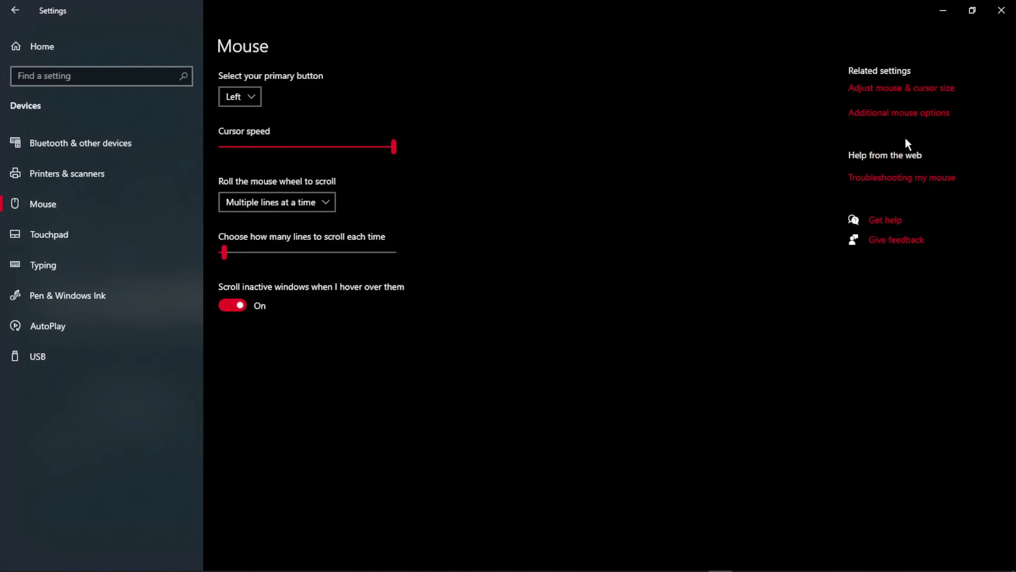
click(904, 91)
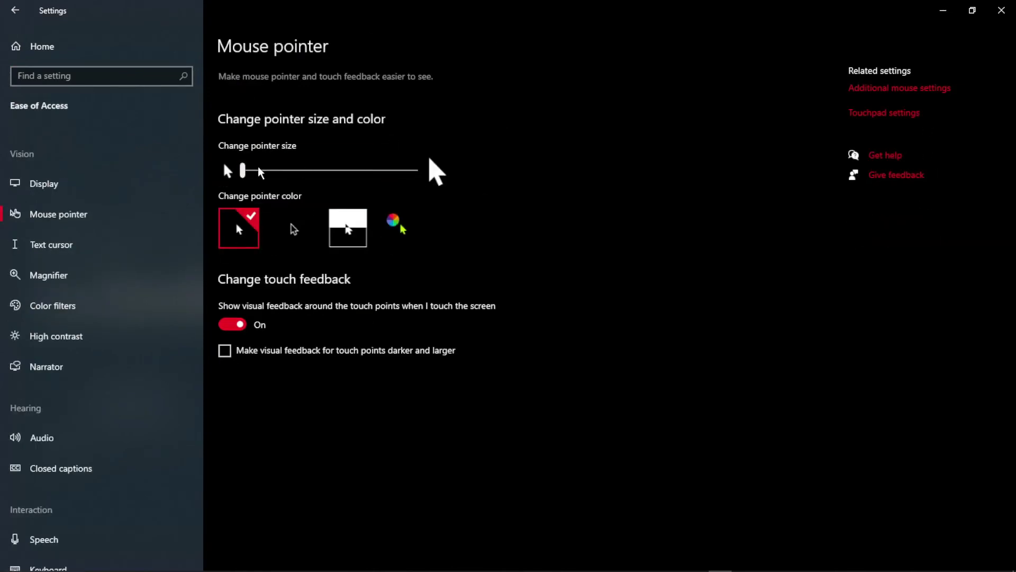
mouse_move(248, 171)
mouse_down()
mouse_move(413, 170)
mouse_move(254, 171)
mouse_up()
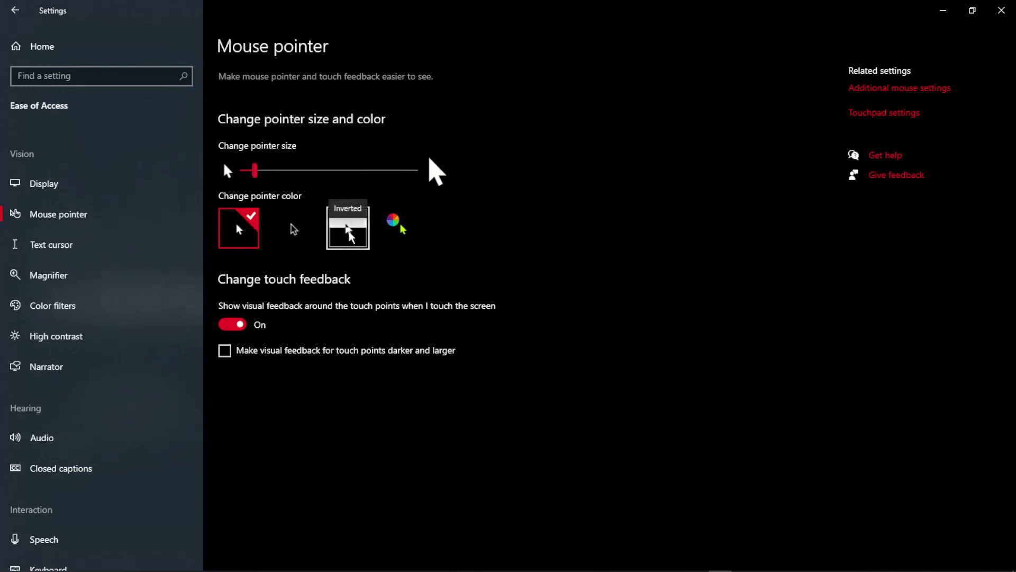
Step: Give the pointer a custom aqua colour, after trying purple and gold
click(395, 233)
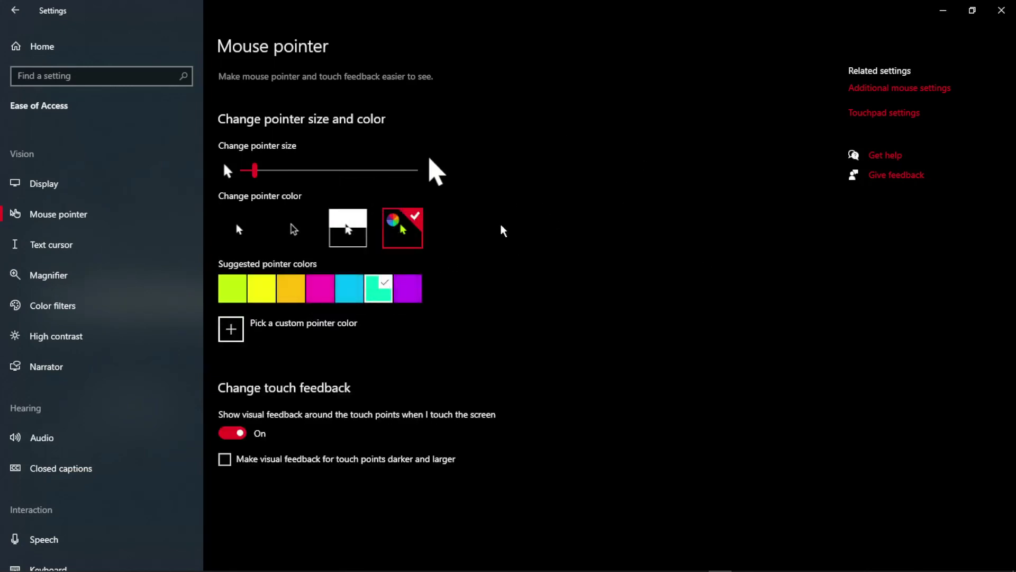
click(408, 287)
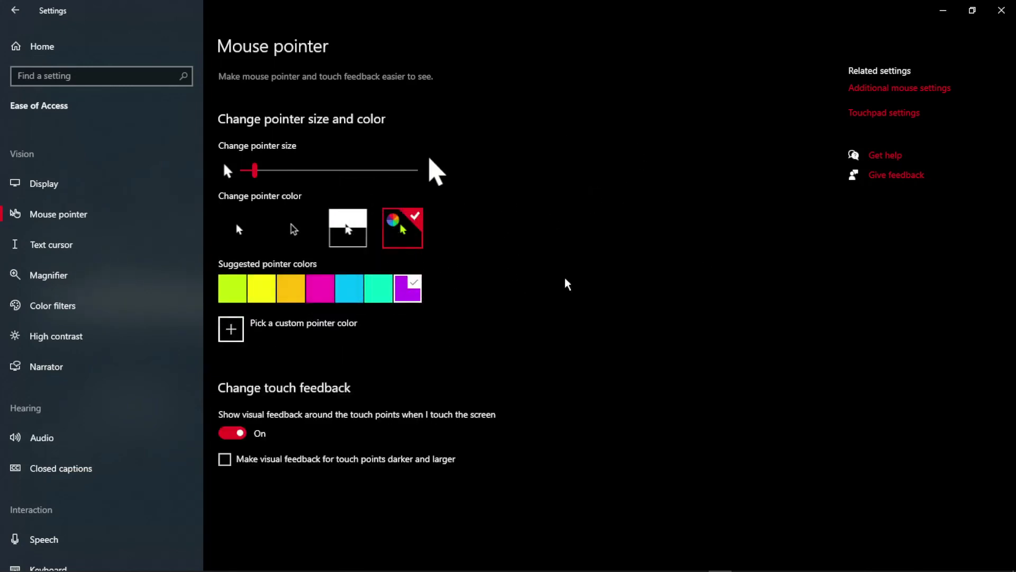
click(290, 288)
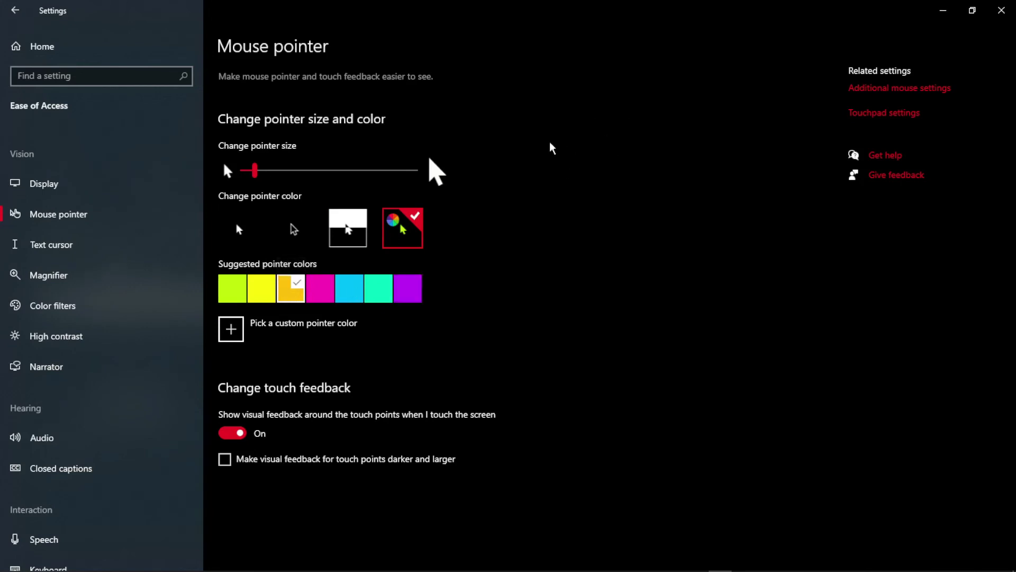
click(231, 330)
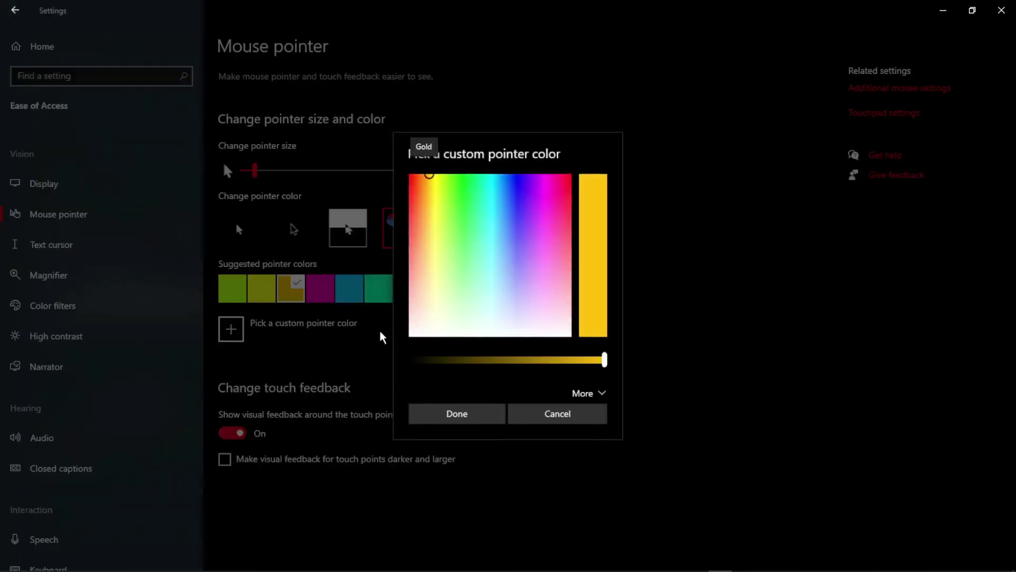
drag(546, 253, 493, 206)
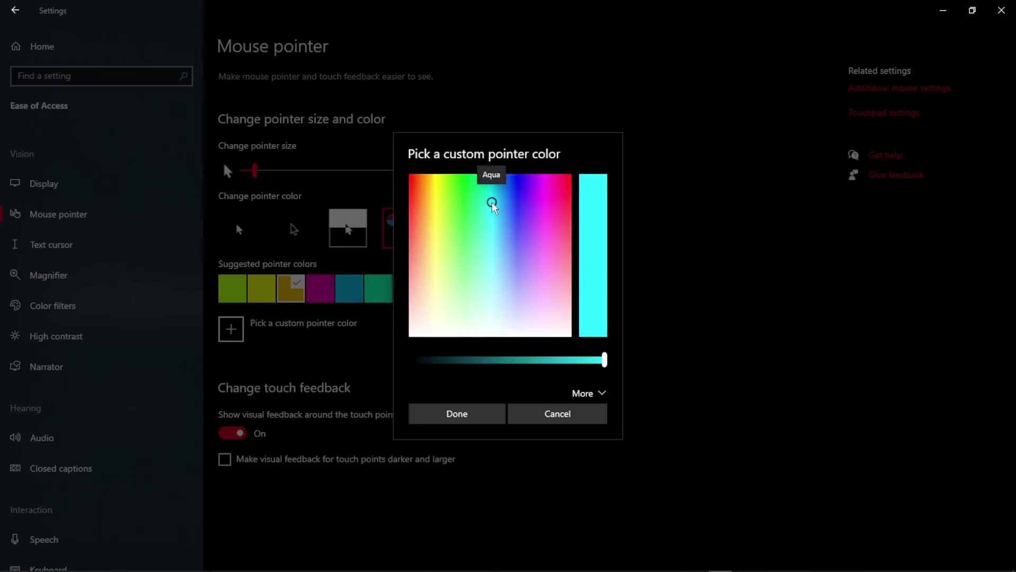
click(495, 414)
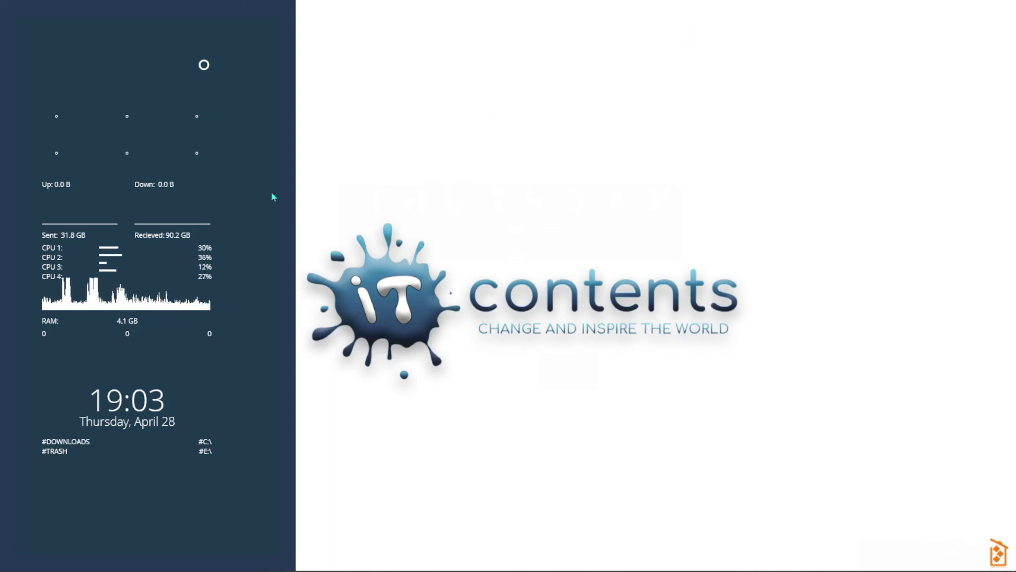
Step: Search for 'windows' from the Start menu and open Windows Update settings
key(super)
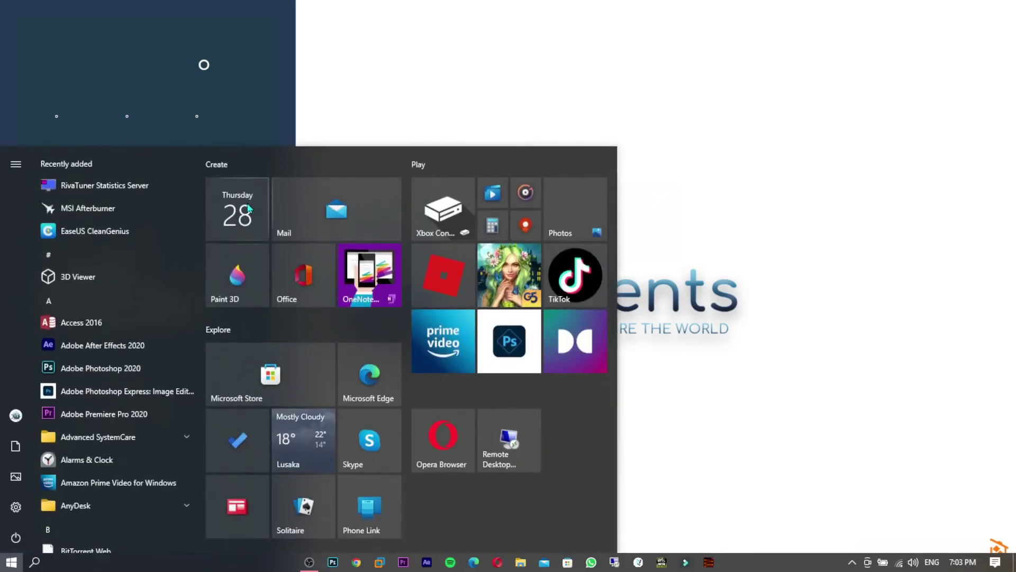
text(wi)
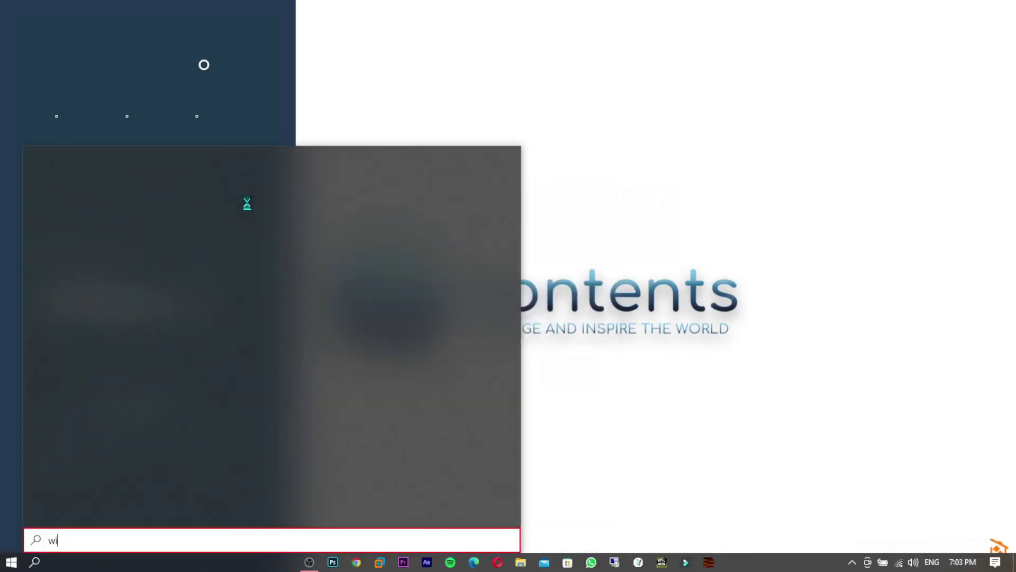
text(ndows p)
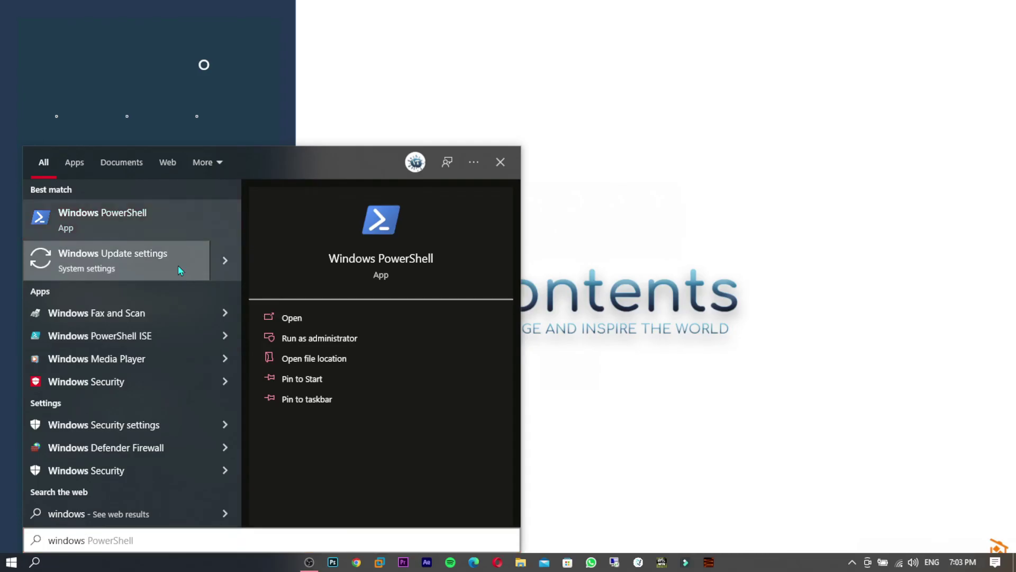
click(178, 265)
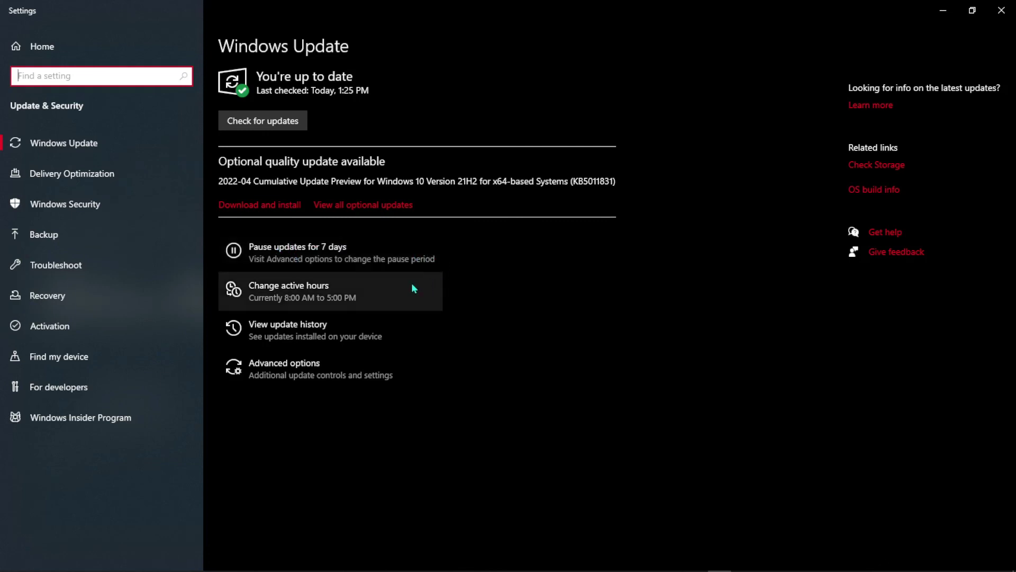
Step: Pause updates for 7 days, resuming on 5/5/2022
click(329, 253)
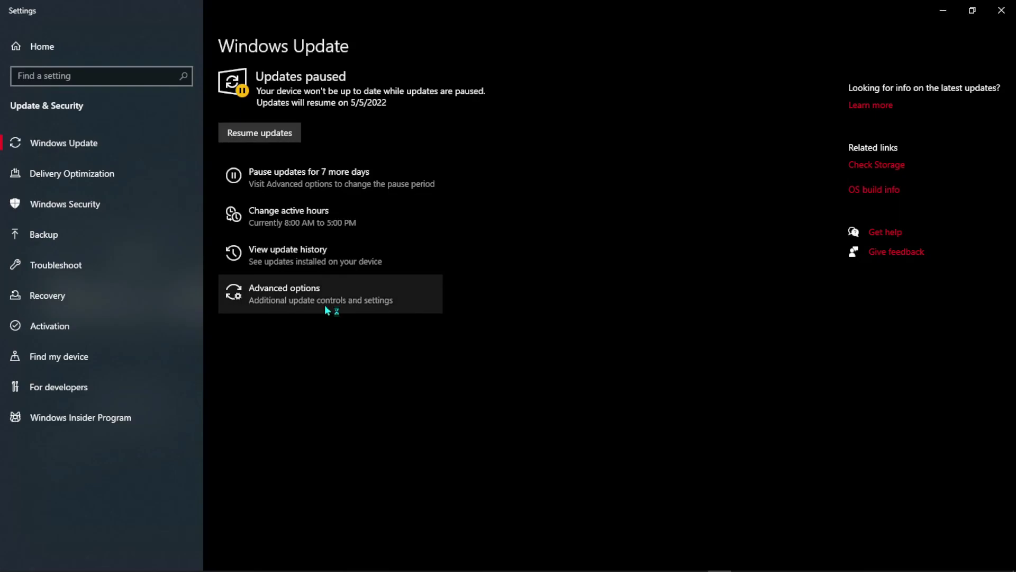